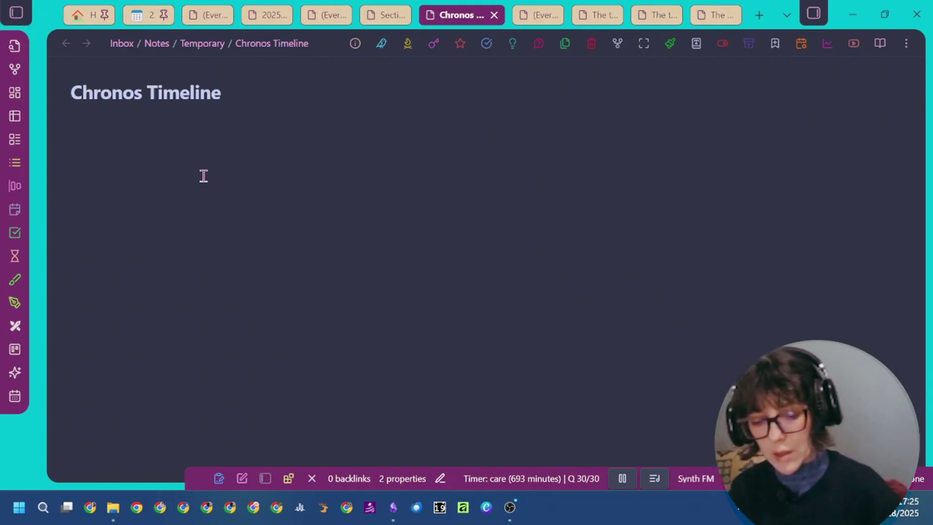
- From the empty Chronos Timeline note, open Obsidian's settings on the Community plugins page
left_click(203, 193)
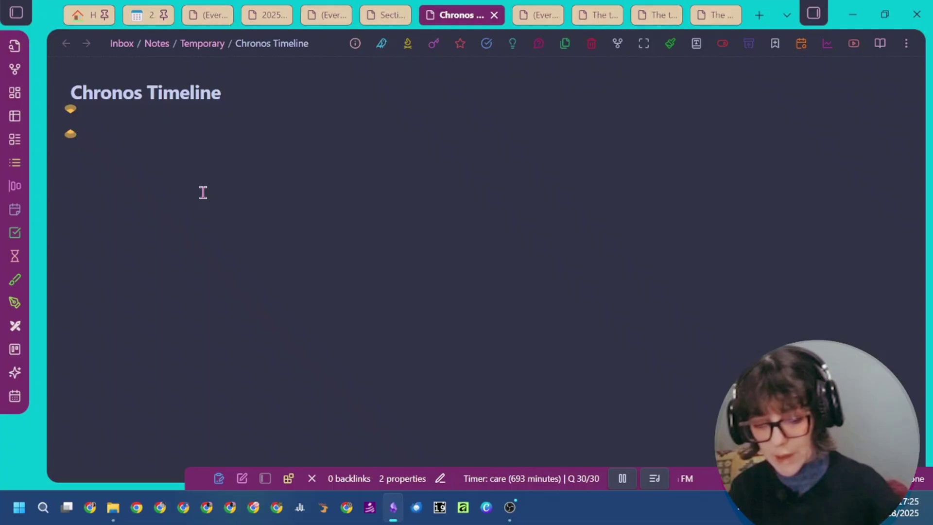
key("ctrl+comma")
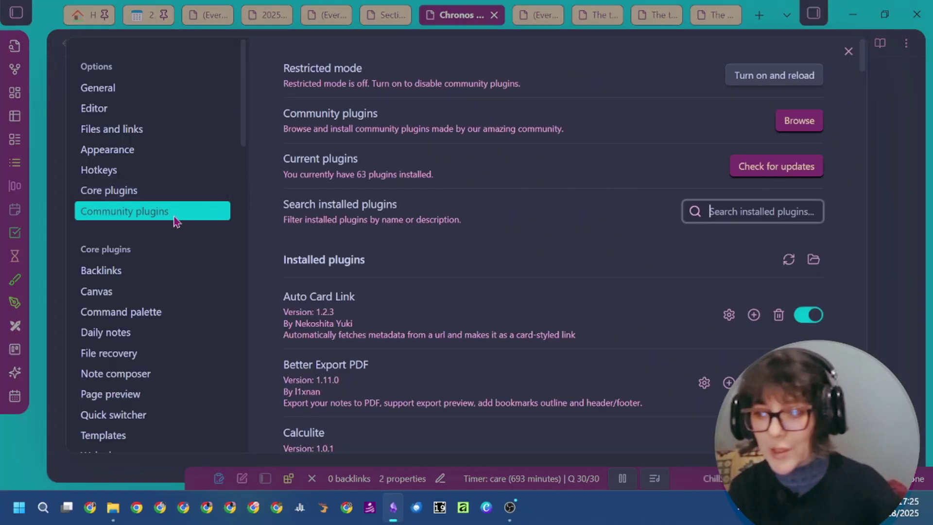
- Browse the community plugin catalogue and search for 'chronos'
left_click(797, 126)
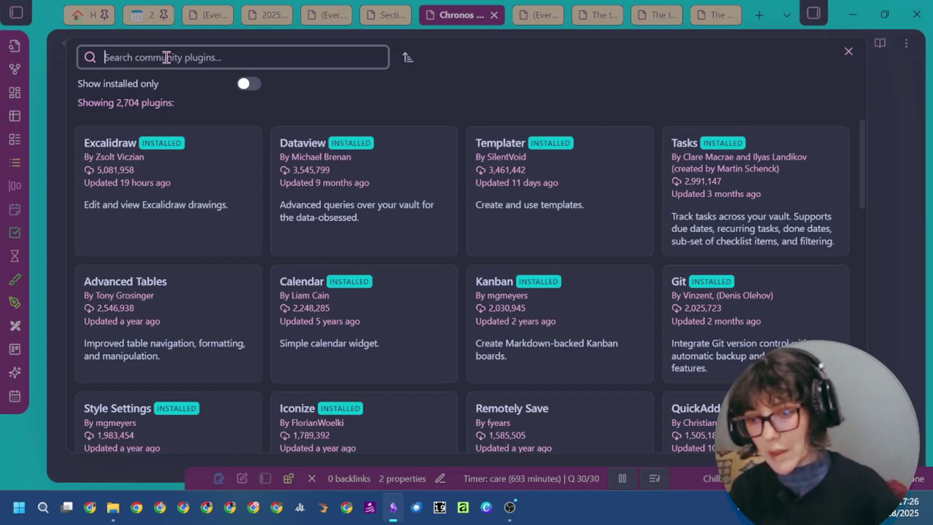
type("chronos")
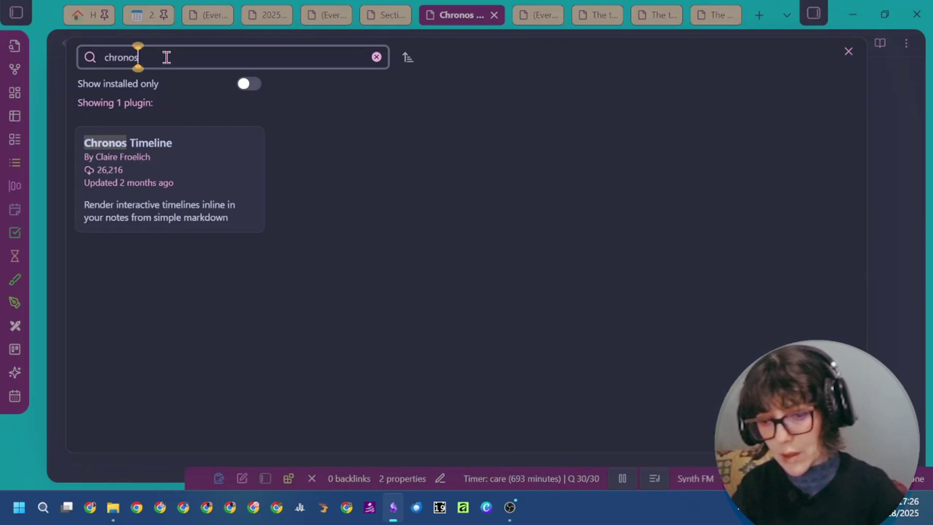
- Open the Chronos Timeline plugin's details and install it
left_click(112, 187)
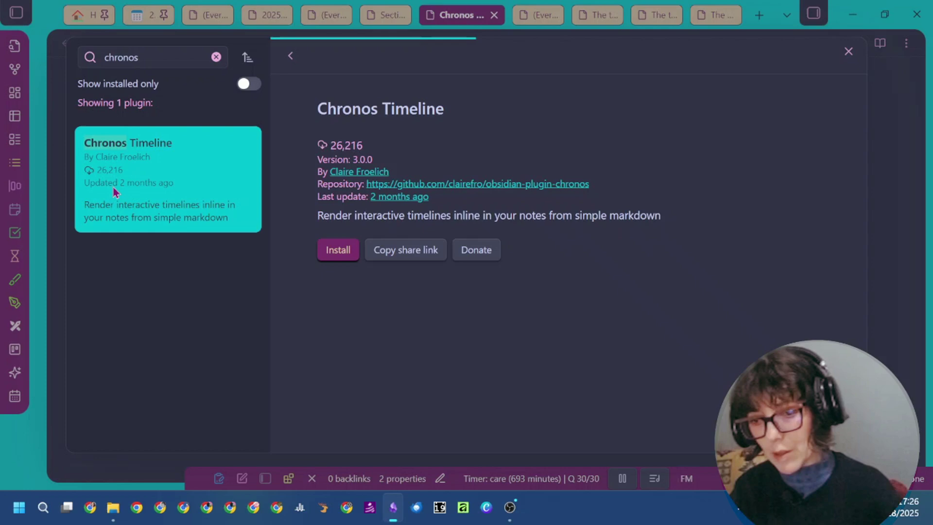
left_click(338, 250)
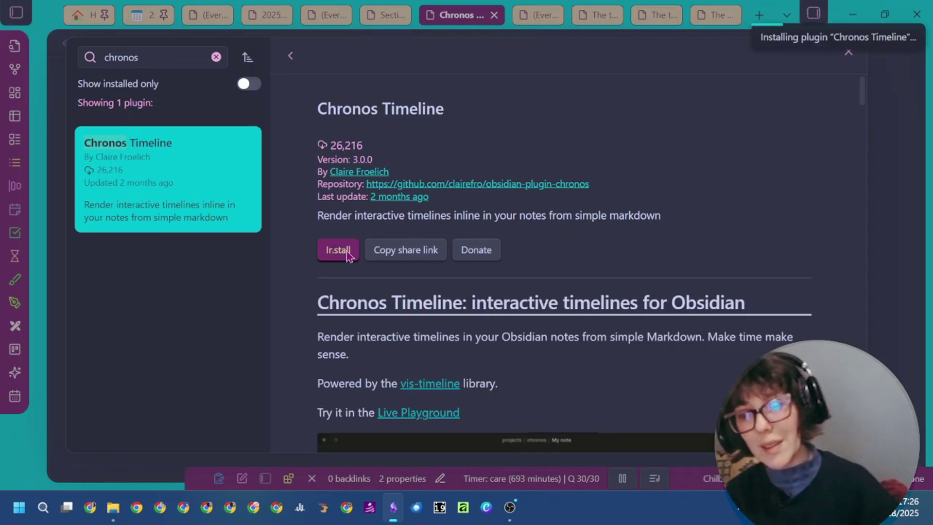
scroll(692, 333, "down", 7)
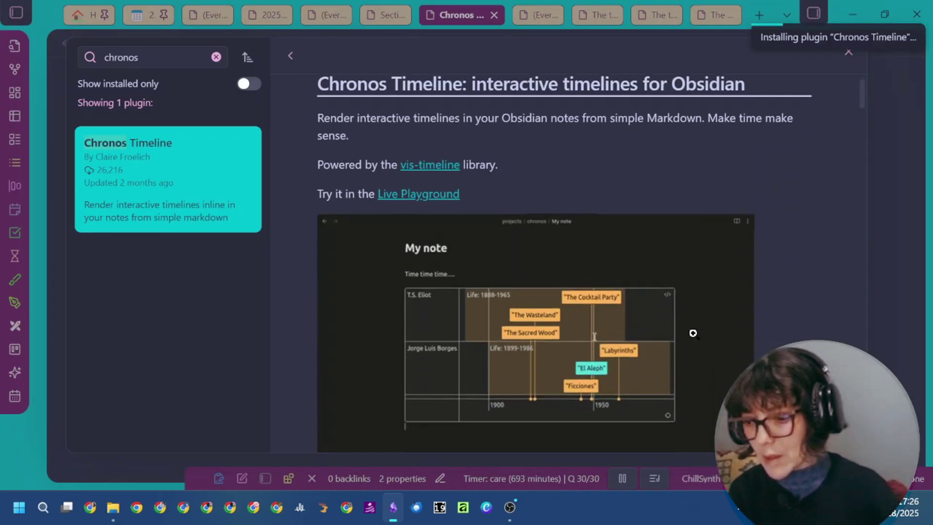
scroll(678, 338, "down", 10)
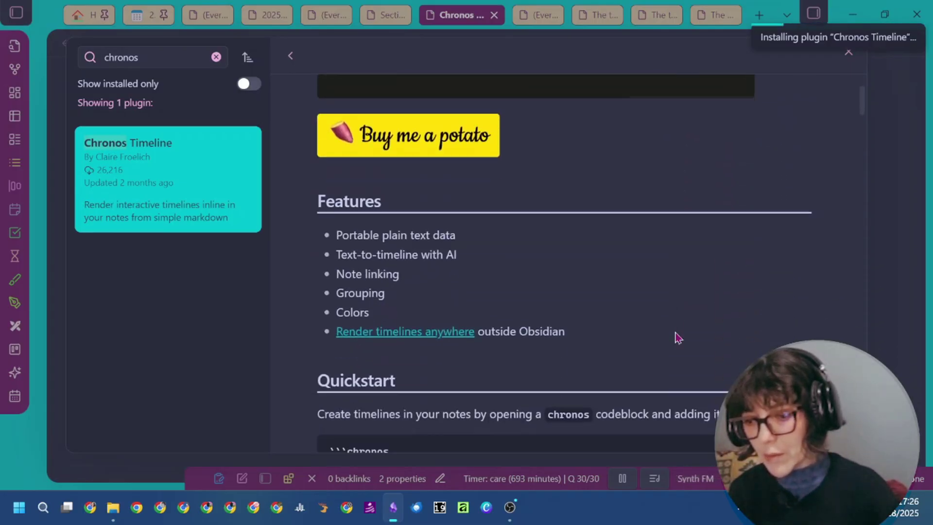
scroll(632, 316, "down", 2)
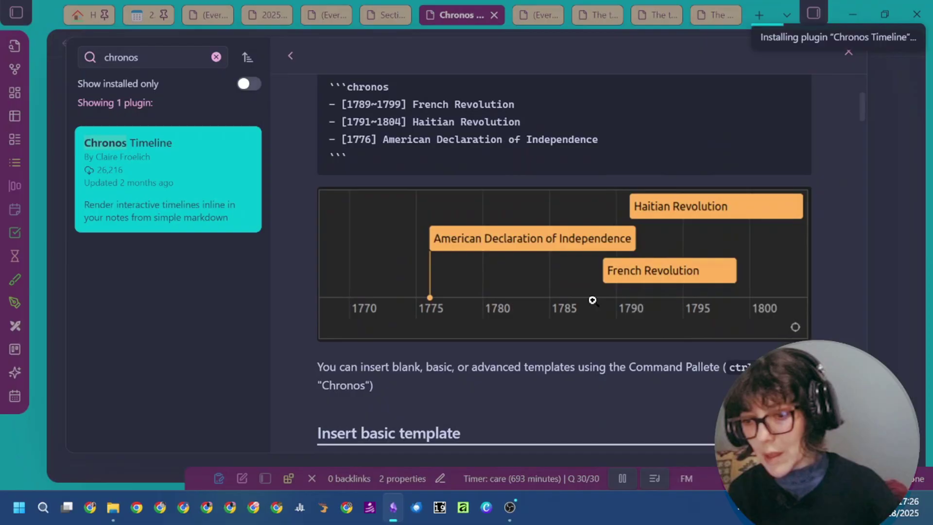
scroll(534, 267, "up", 2)
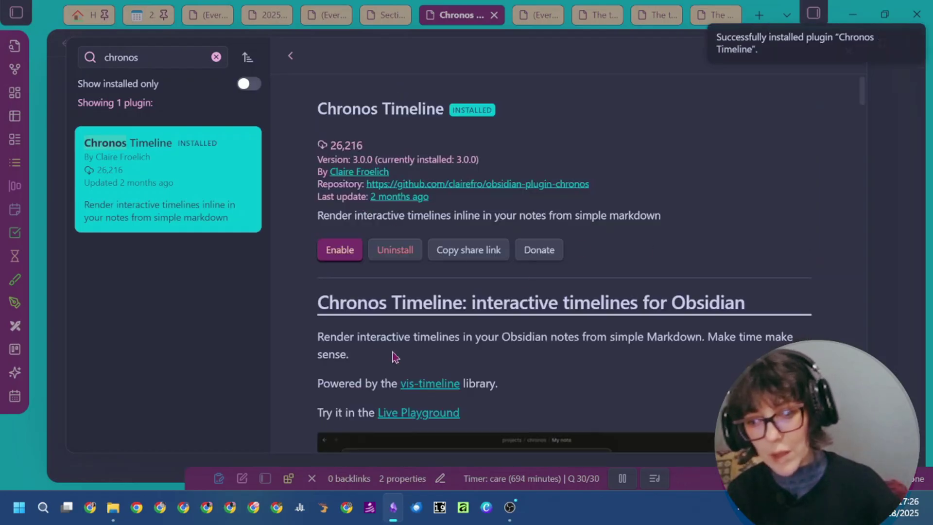
scroll(392, 354, "down", 6)
scroll(417, 354, "up", 3)
scroll(416, 357, "up", 3)
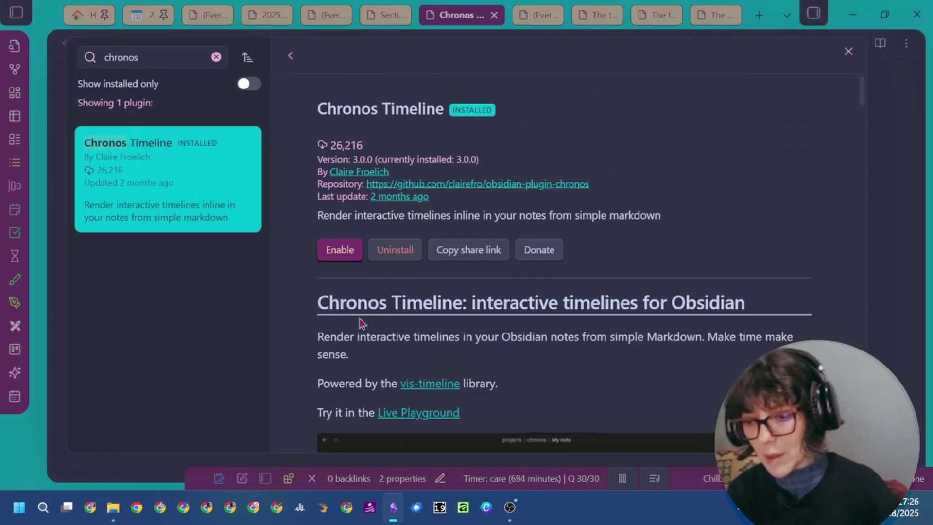
- Enable the newly installed Chronos Timeline plugin
left_click(338, 250)
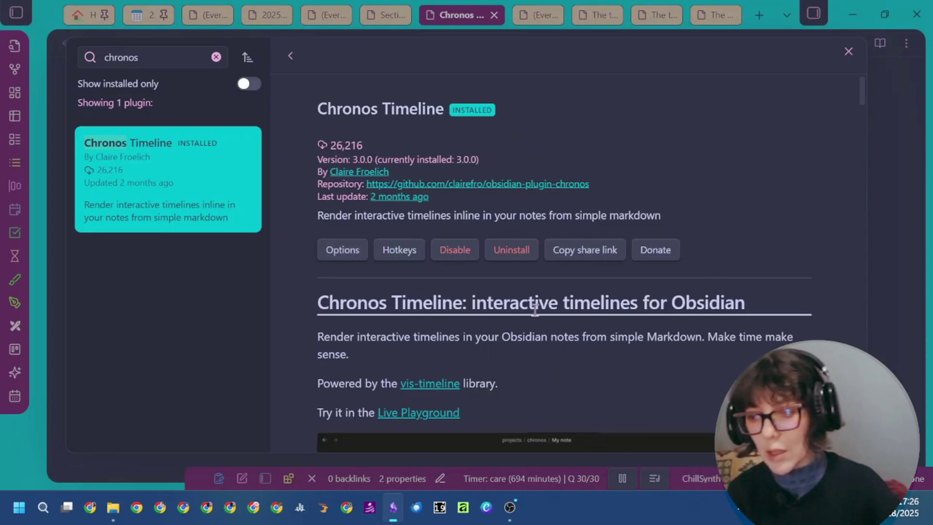
scroll(709, 277, "down", 10)
scroll(710, 277, "down", 15)
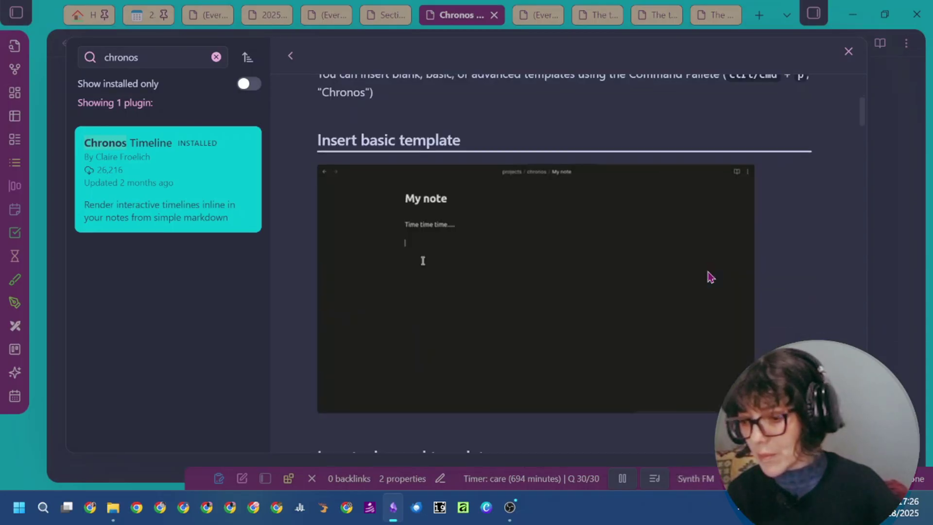
scroll(712, 249, "up", 15)
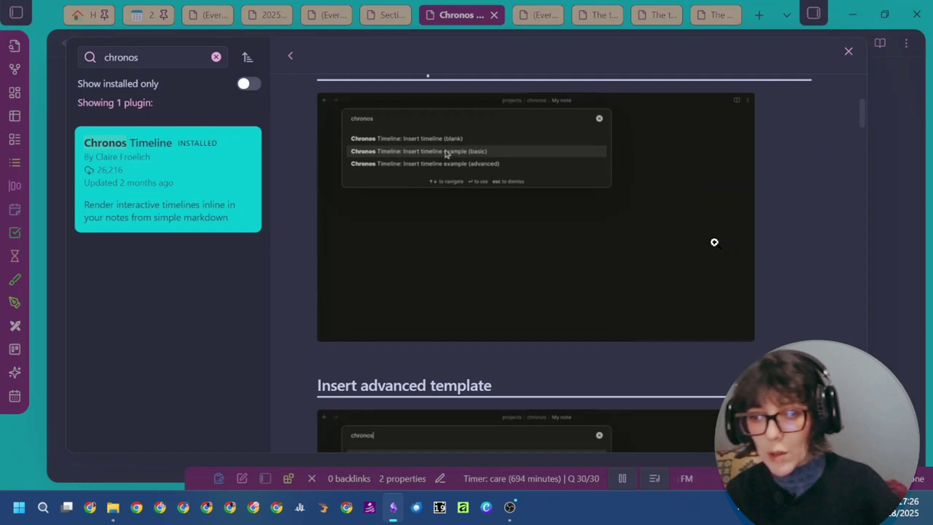
scroll(714, 243, "up", 5)
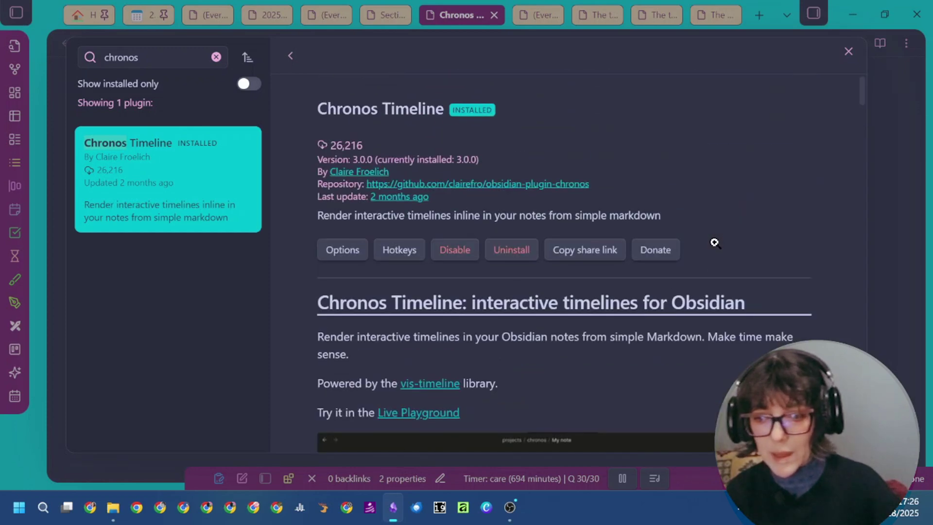
- Copy the Cheatsheet from the Chronos Timeline options, then close settings
left_click(360, 253)
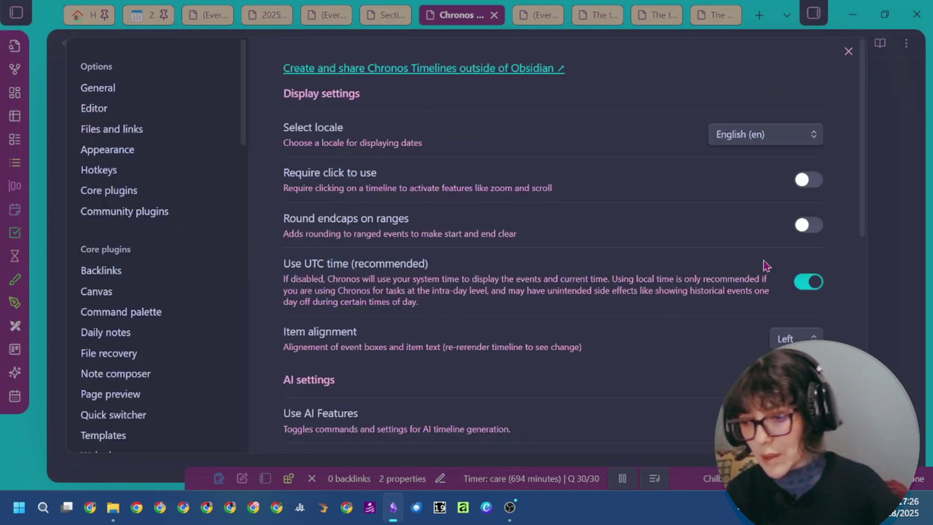
scroll(844, 257, "down", 6)
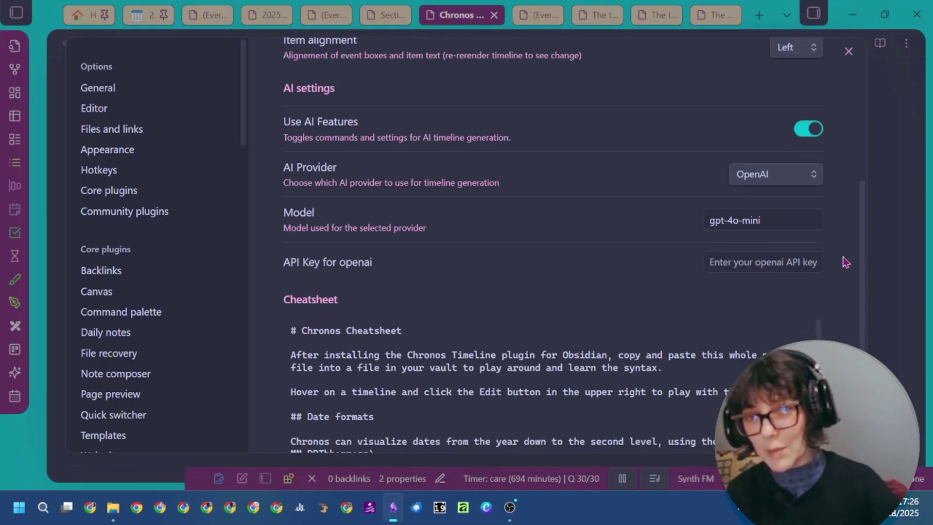
scroll(844, 263, "down", 3)
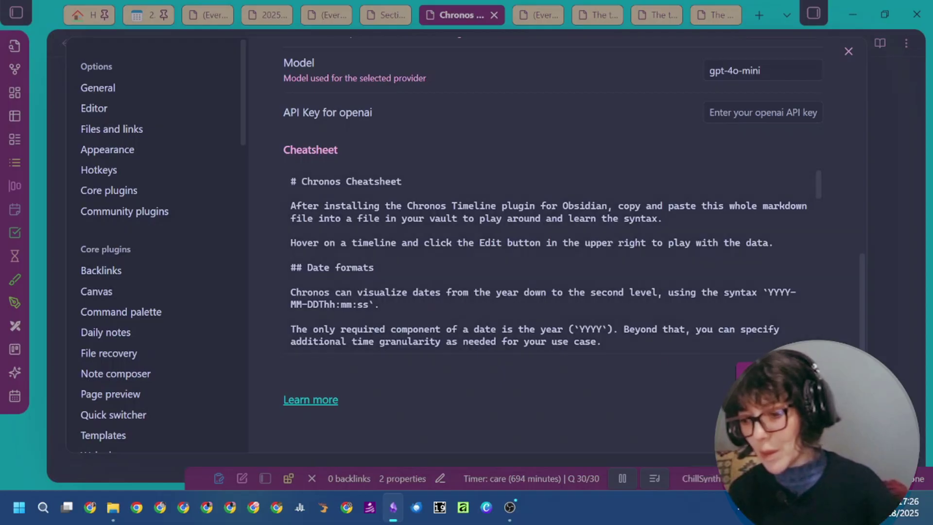
left_click(746, 371)
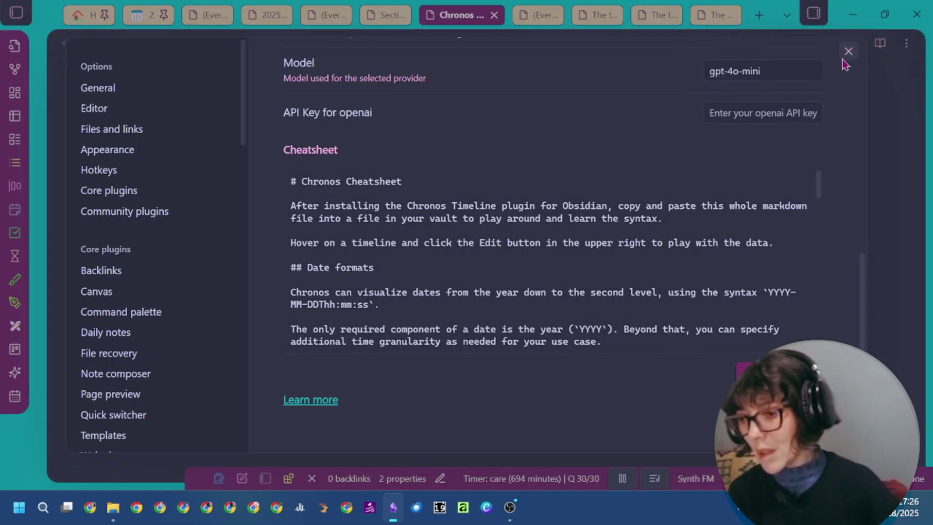
left_click(847, 50)
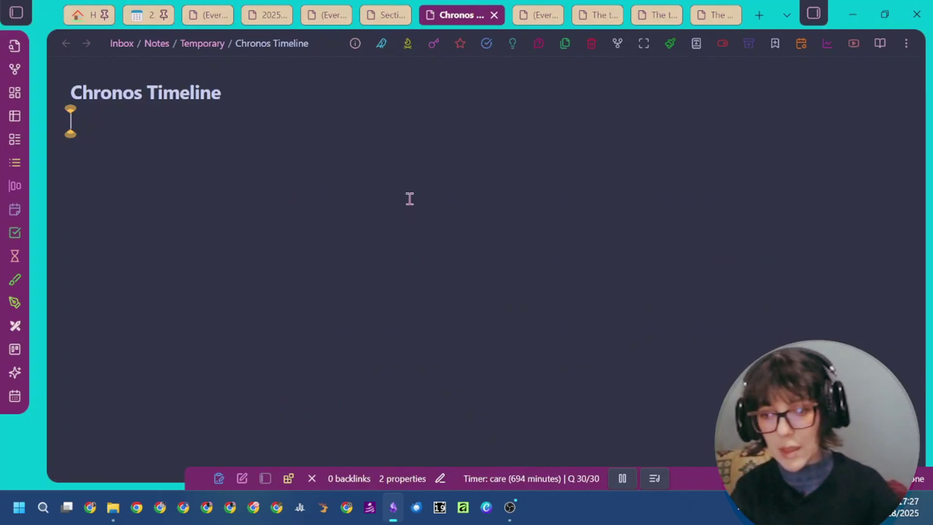
- Paste the Chronos cheatsheet into the empty note and show its heading outline
key("ctrl+v")
scroll(360, 335, "up", 10)
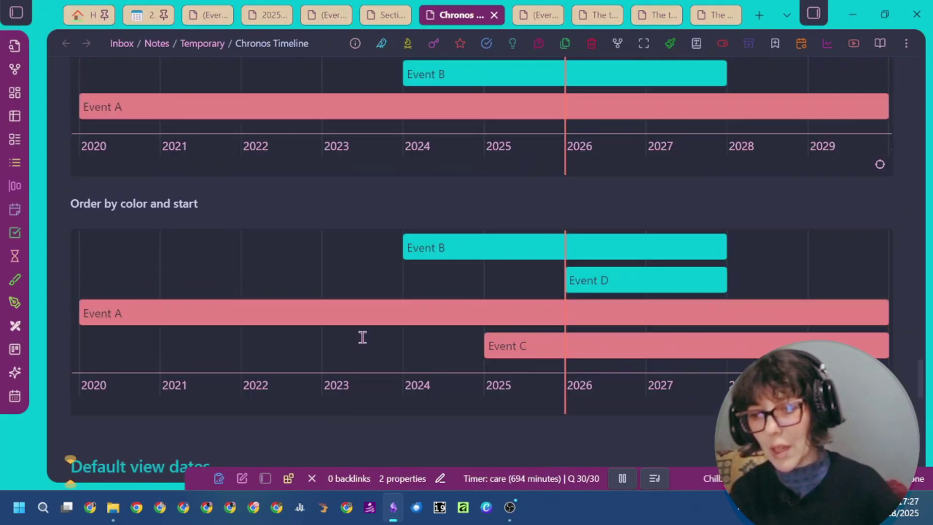
scroll(362, 337, "up", 20)
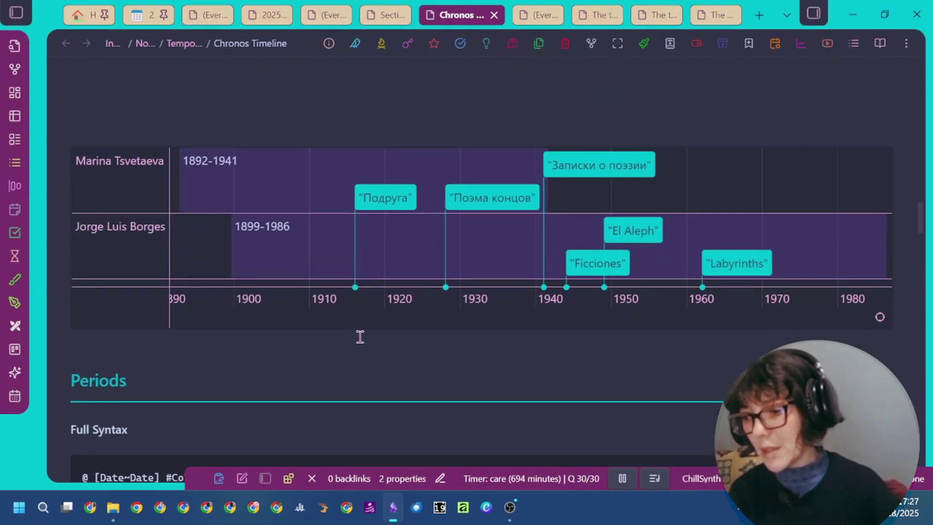
scroll(360, 336, "up", 20)
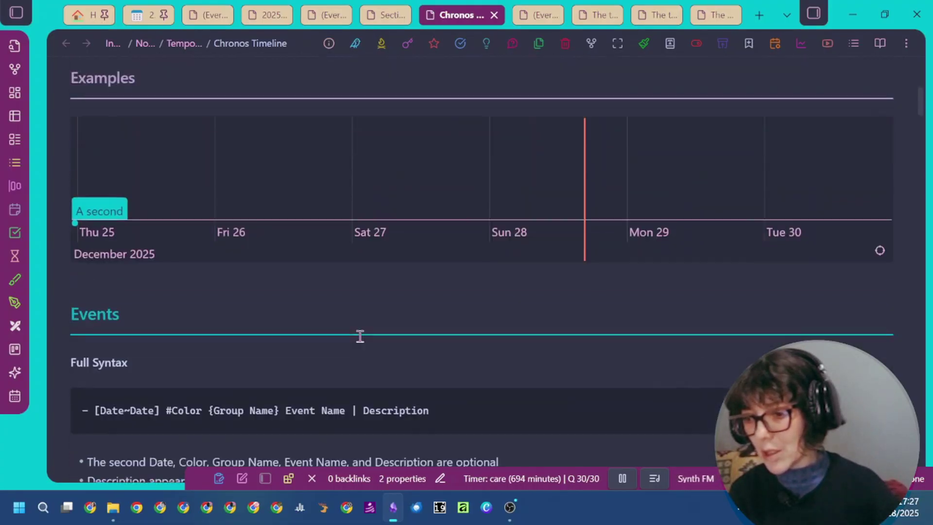
scroll(360, 336, "up", 10)
scroll(531, 156, "down", 5)
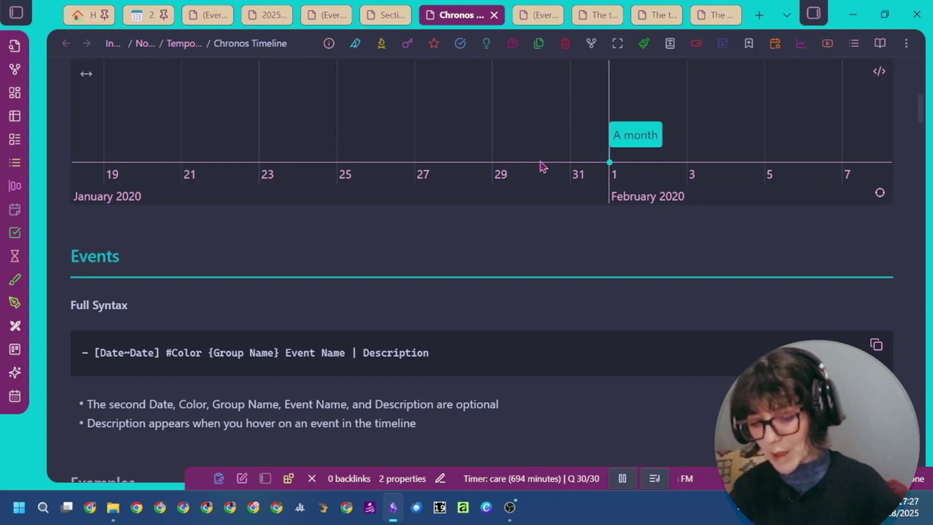
key("ctrl+shift+o")
scroll(508, 212, "up", 10)
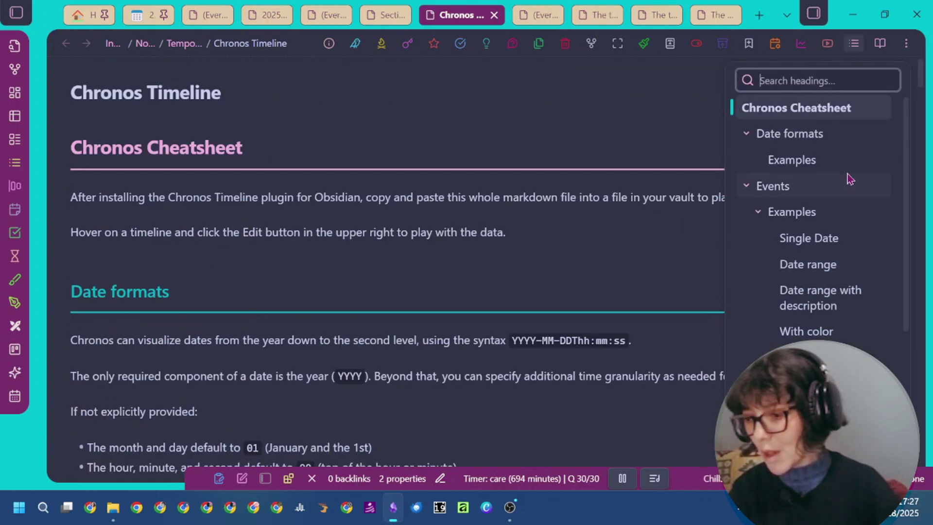
- Review the Date formats examples and the Events Single Date example through the outline
left_click(834, 141)
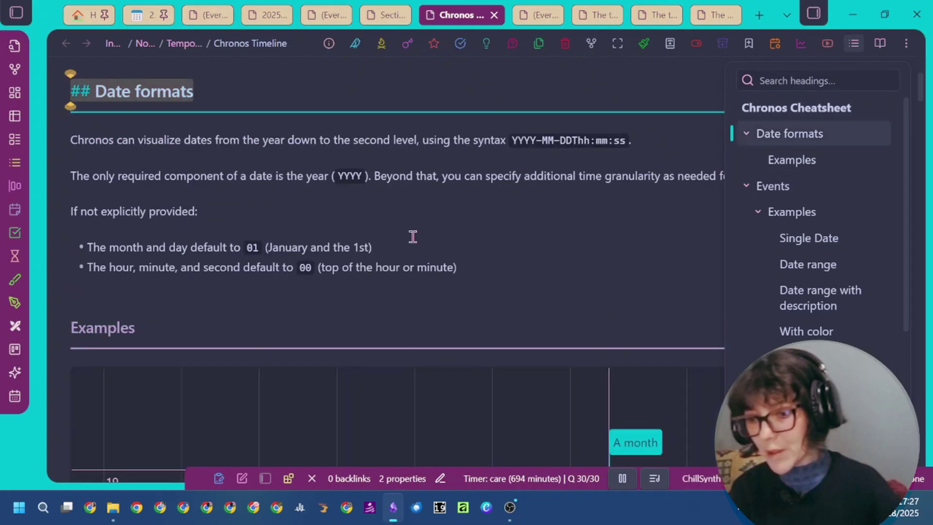
scroll(403, 245, "down", 2)
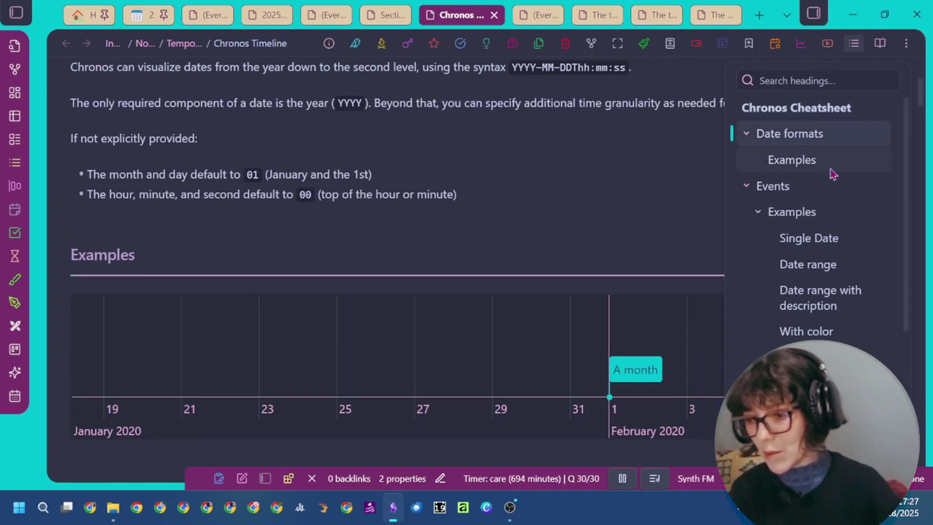
left_click(833, 173)
scroll(448, 325, "down", 5)
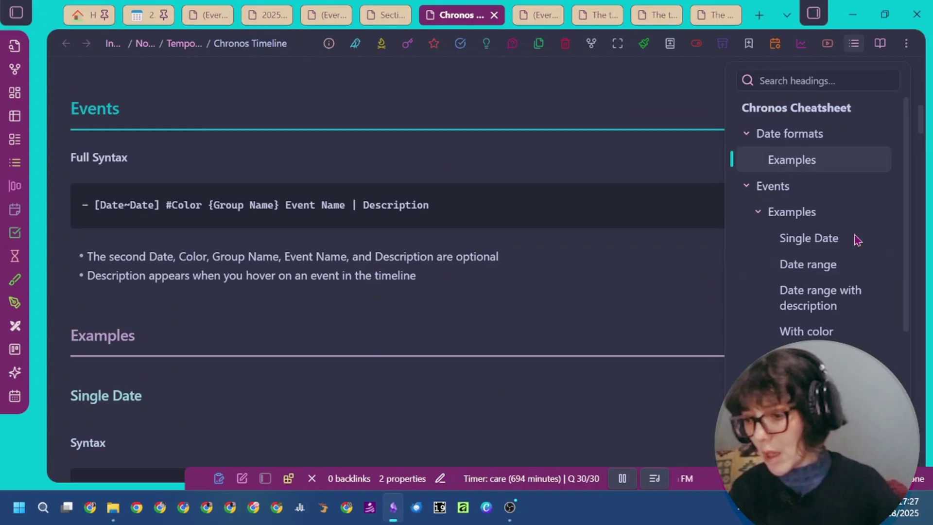
left_click(798, 214)
left_click(801, 240)
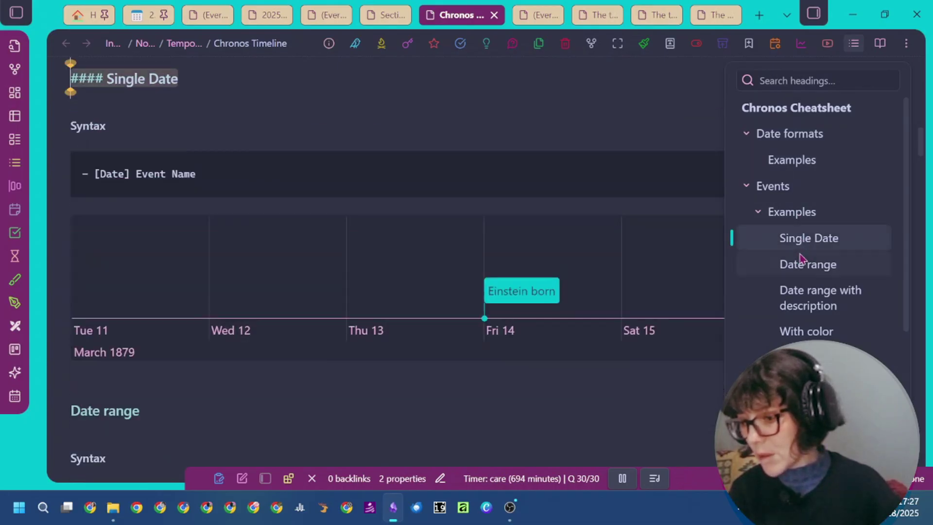
- Step through the Events examples: Single Date, Date range, With color, With groups, then Periods
left_click(758, 193)
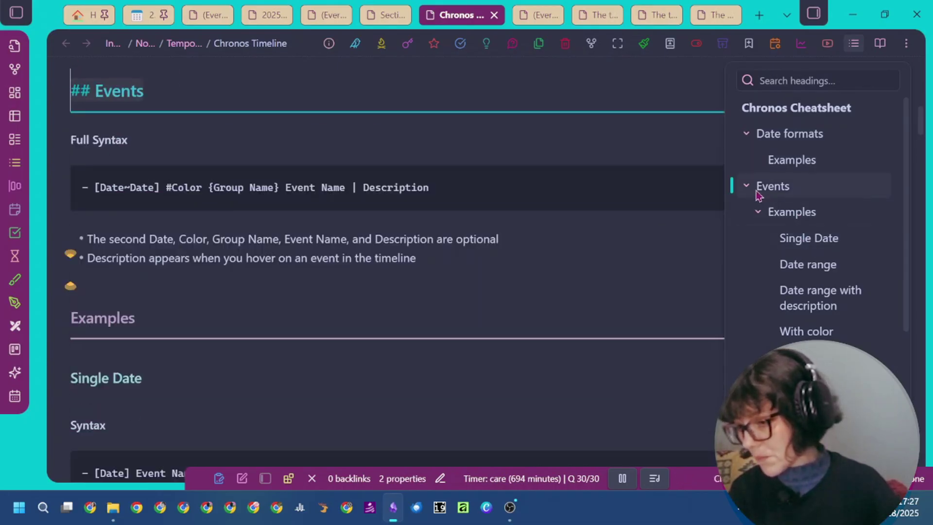
left_click(770, 214)
left_click(802, 245)
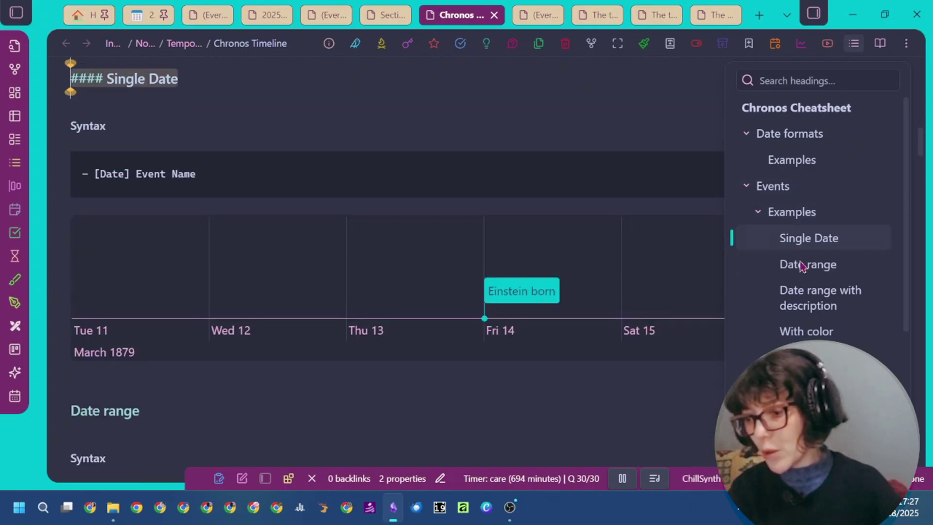
left_click(802, 268)
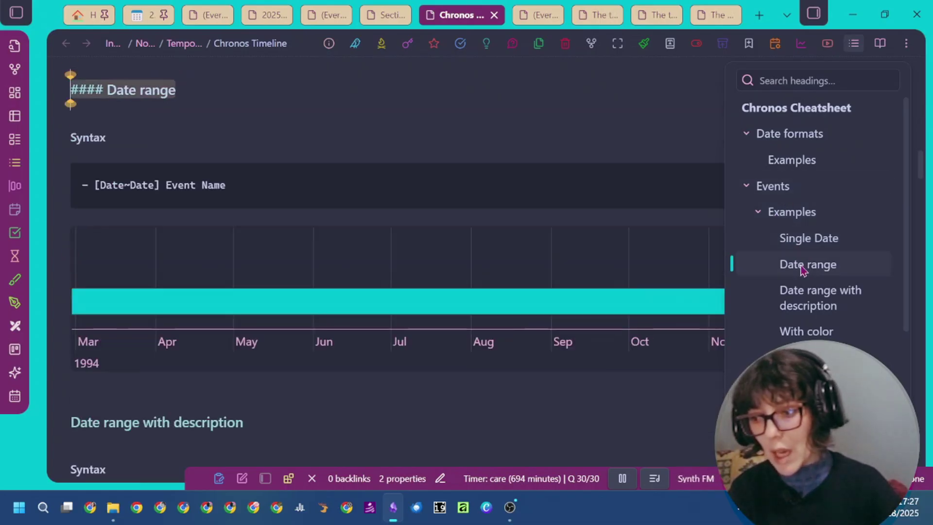
left_click(834, 297)
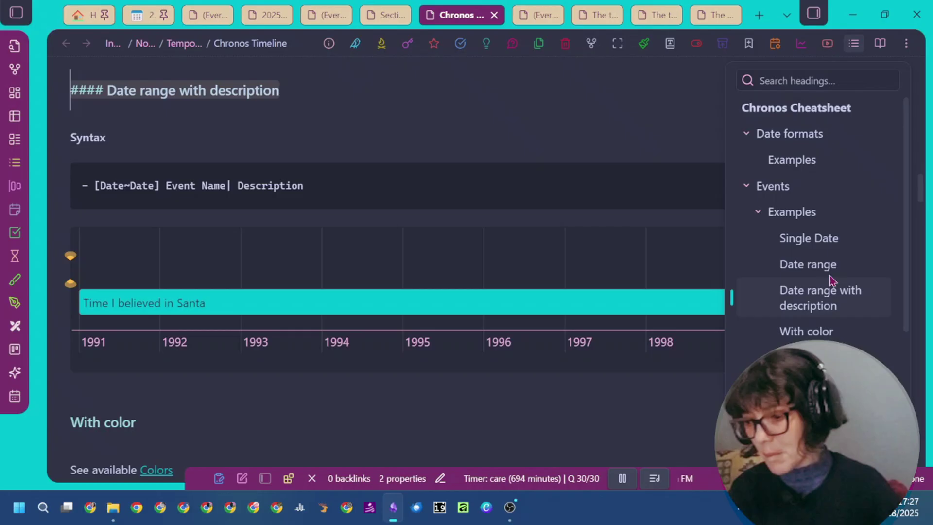
left_click(820, 247)
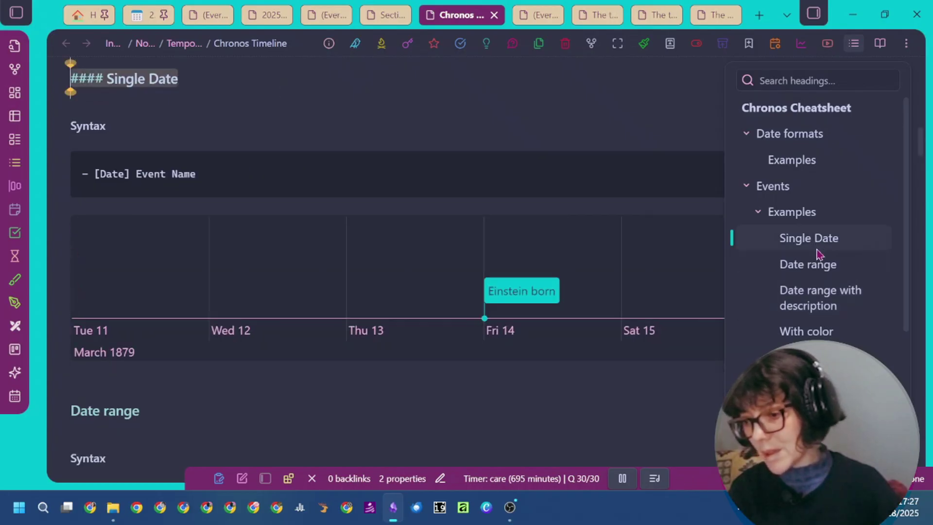
left_click(820, 275)
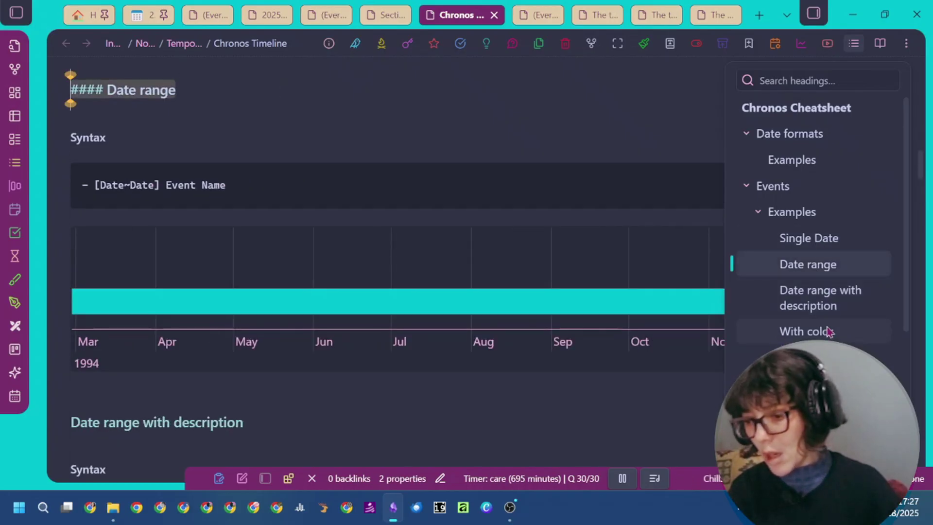
left_click(838, 336)
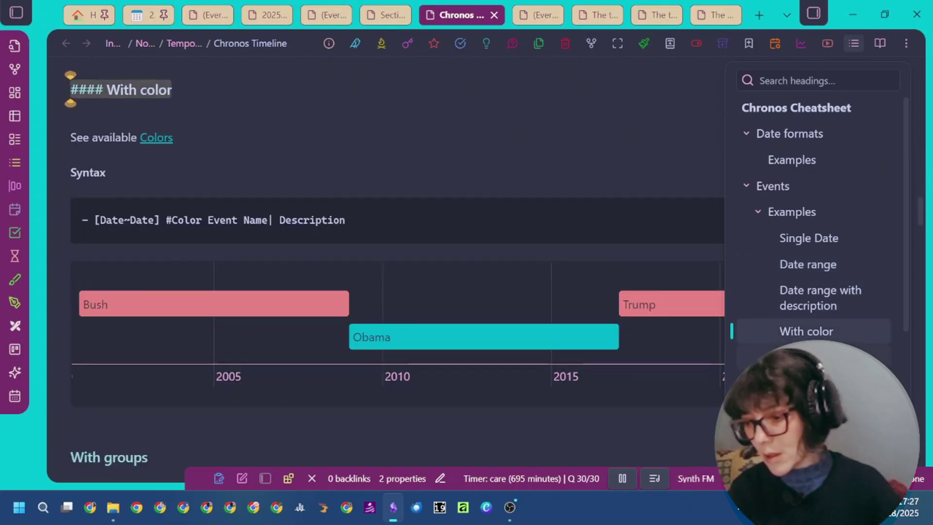
left_click(809, 357)
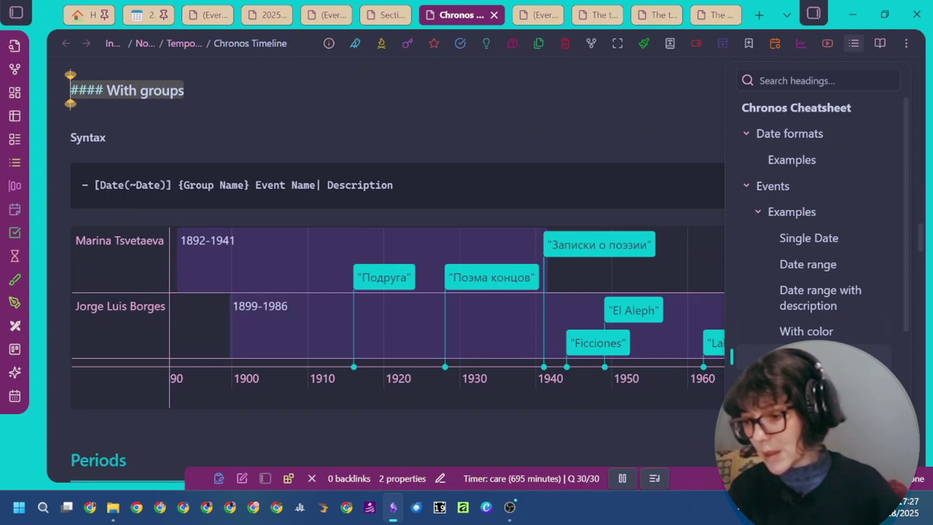
scroll(829, 338, "down", 2)
left_click(827, 338)
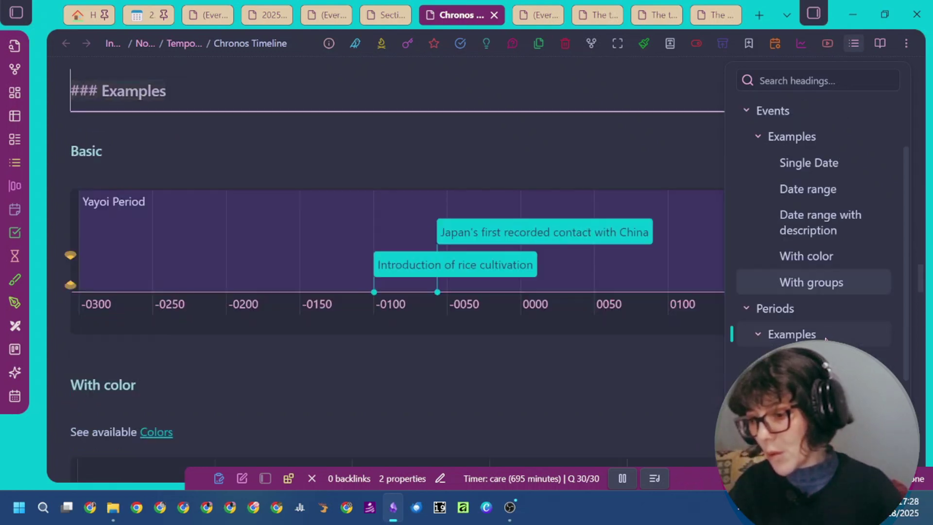
- View the Periods With color block's source, selecting the red Yayoi and Kofun Period lines
left_click(190, 352)
key("Up")
key("Up")
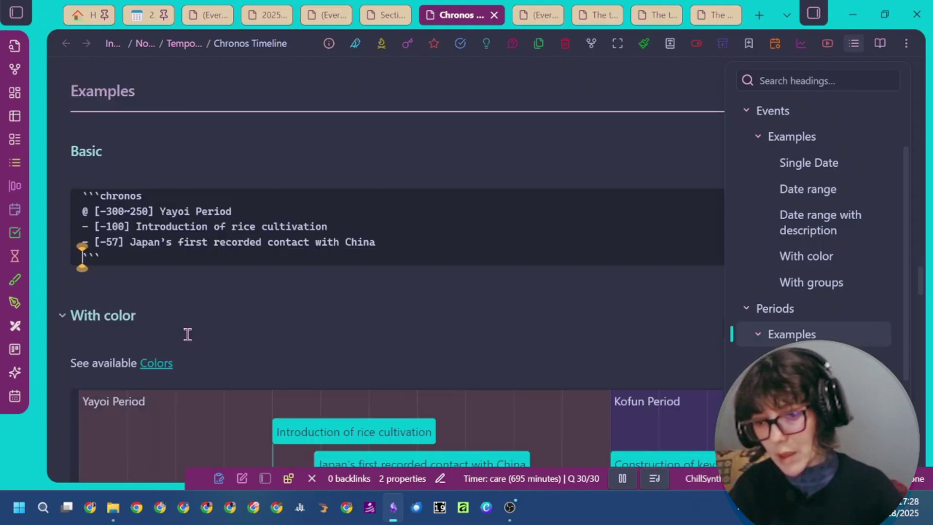
key("Up")
key("Up")
key("Up")
key("Up")
key("Up")
key("Up")
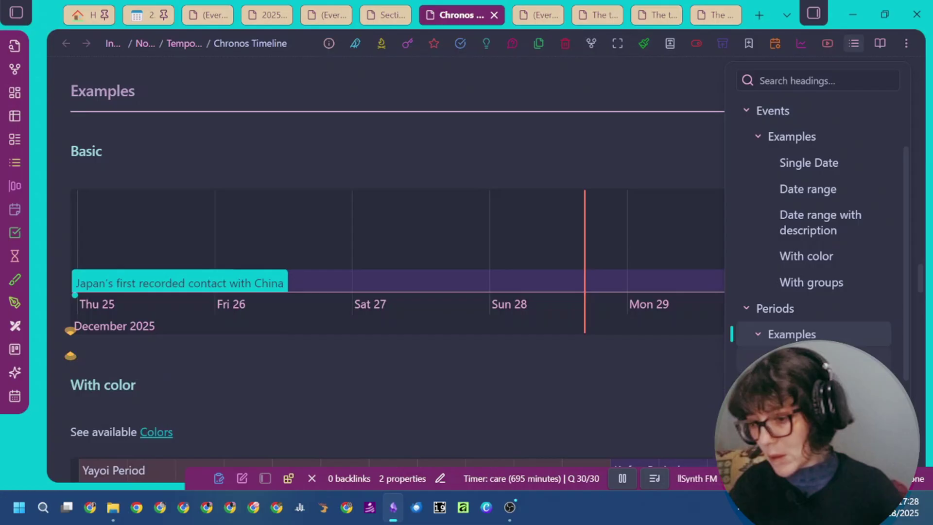
key("Down")
key("Down")
key("Down")
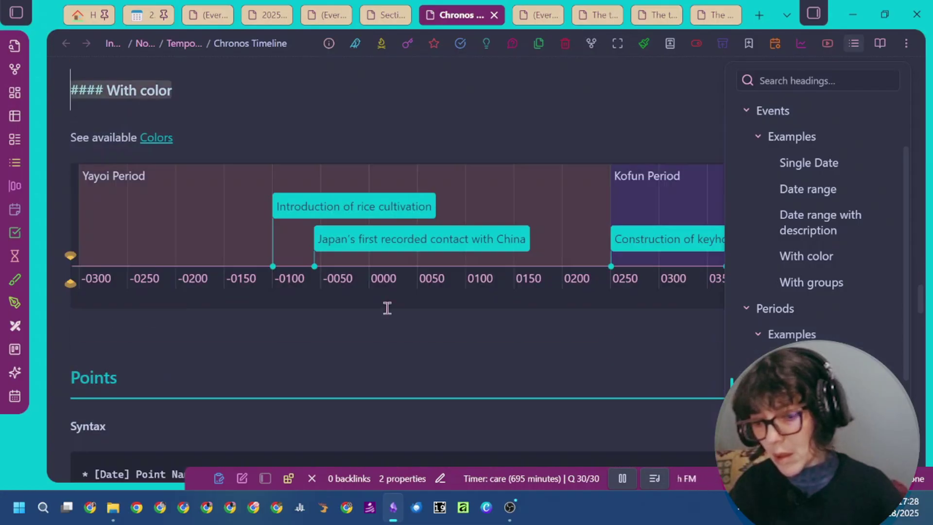
key("Down")
key("Down")
key("Down")
key("Down")
key("Up")
key("Up")
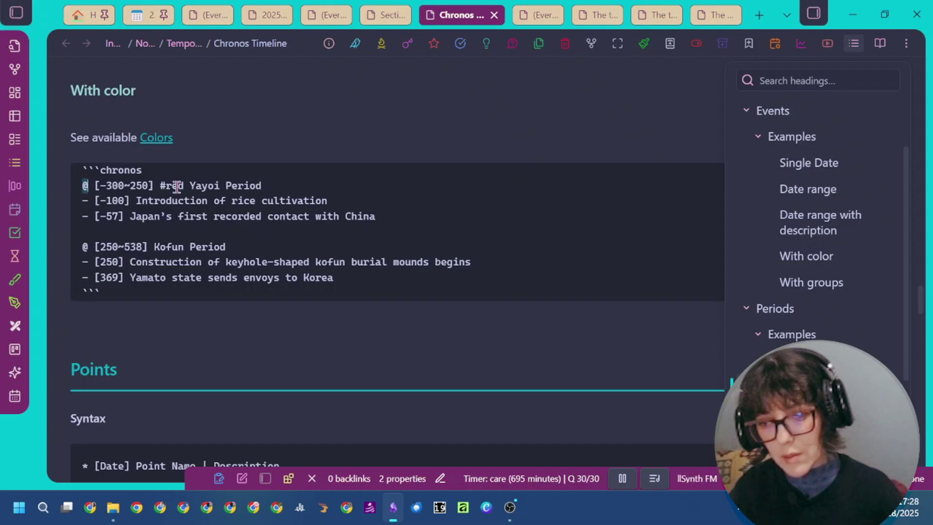
left_click_drag(82, 185, 330, 184)
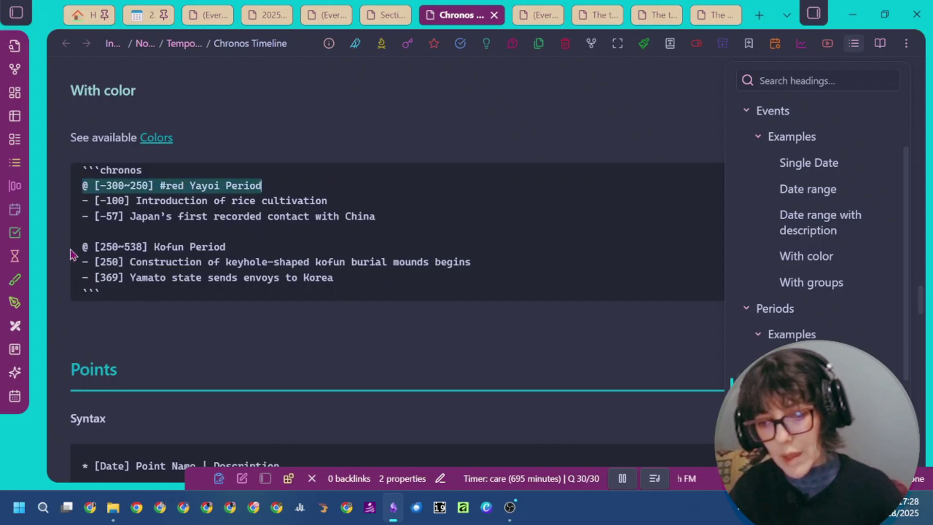
left_click(79, 236)
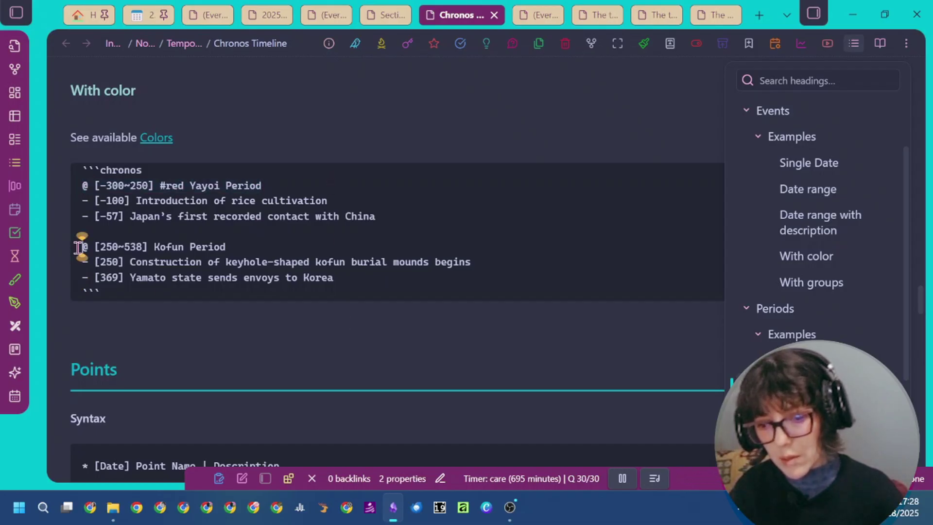
left_click_drag(290, 241, 282, 254)
left_click(223, 327)
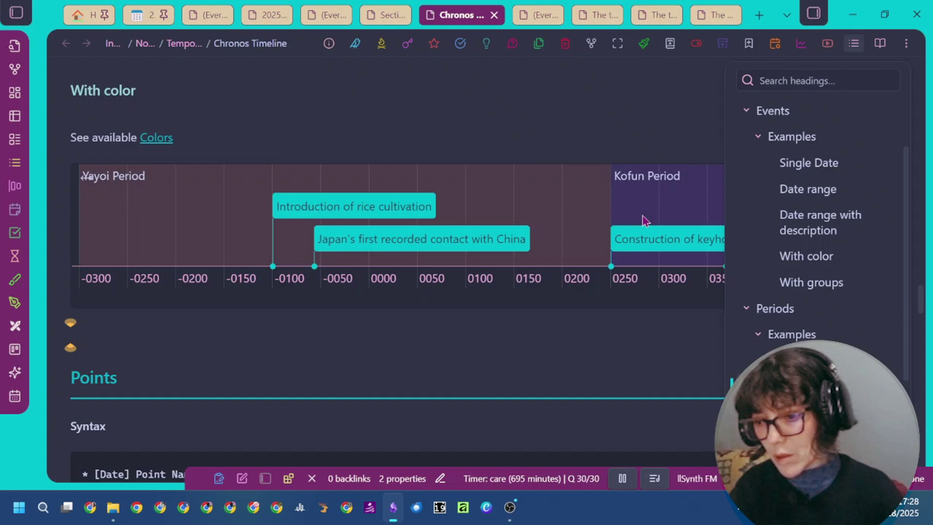
scroll(787, 291, "down", 3)
- Go to the Points section and look over its example timelines
left_click(765, 302)
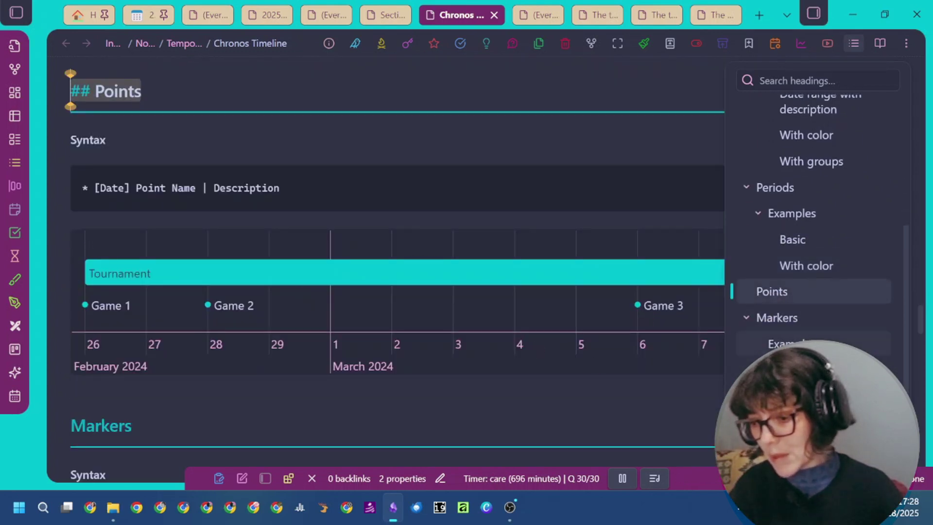
scroll(445, 358, "down", 15)
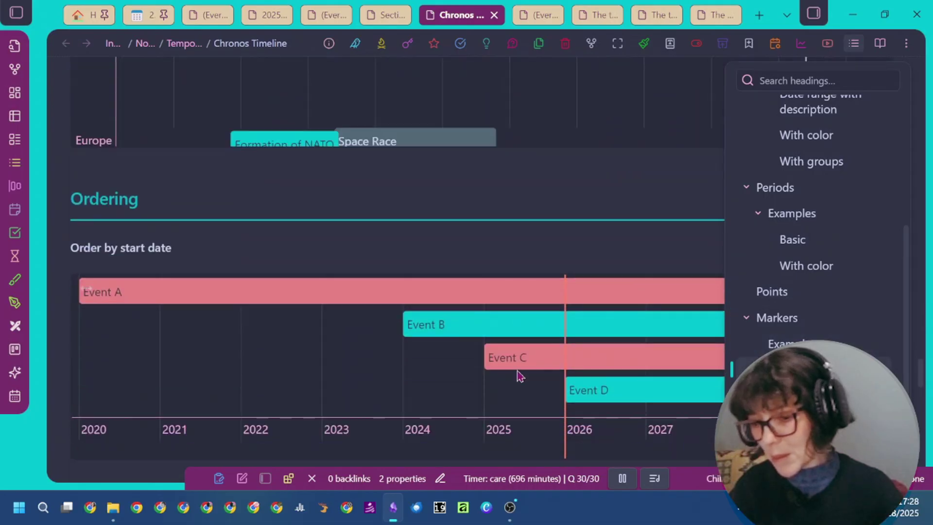
scroll(508, 381, "up", 5)
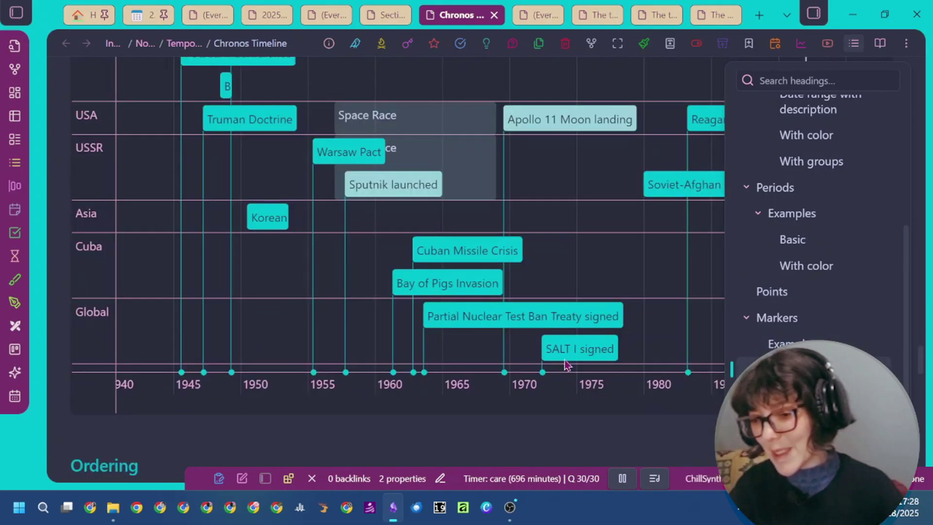
scroll(417, 417, "down", 2)
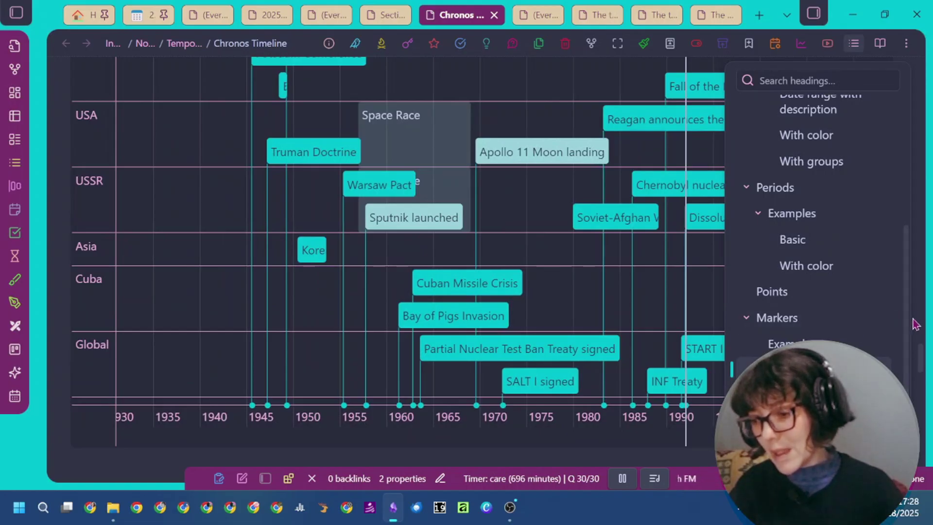
scroll(925, 362, "down", 2)
scroll(925, 362, "up", 3)
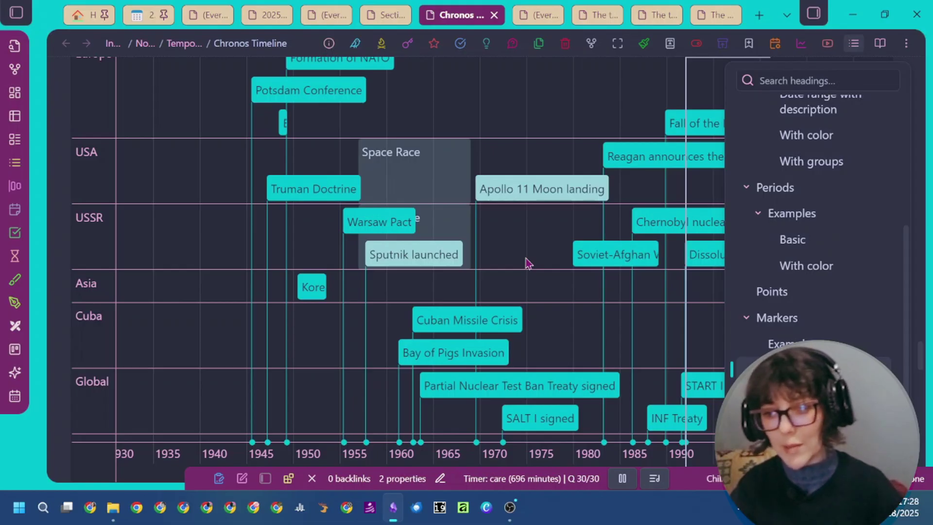
scroll(366, 302, "down", 1)
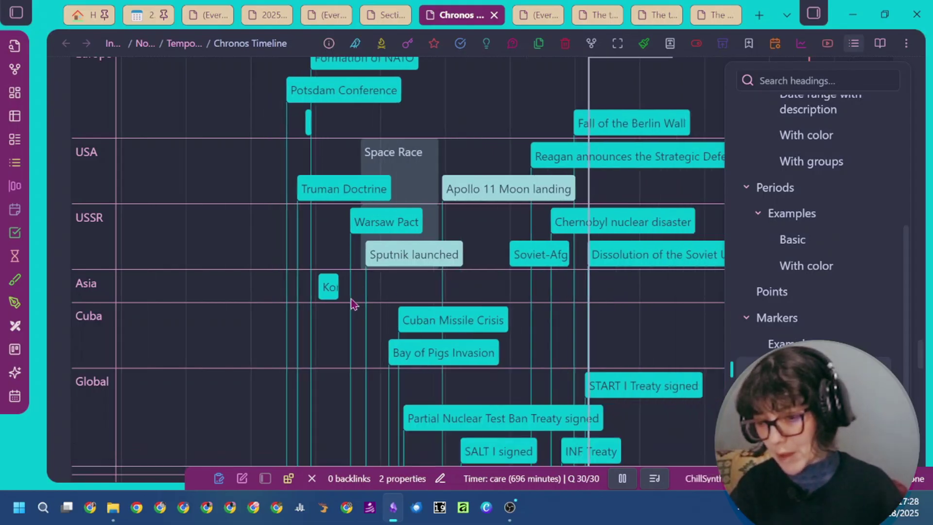
scroll(353, 305, "up", 1)
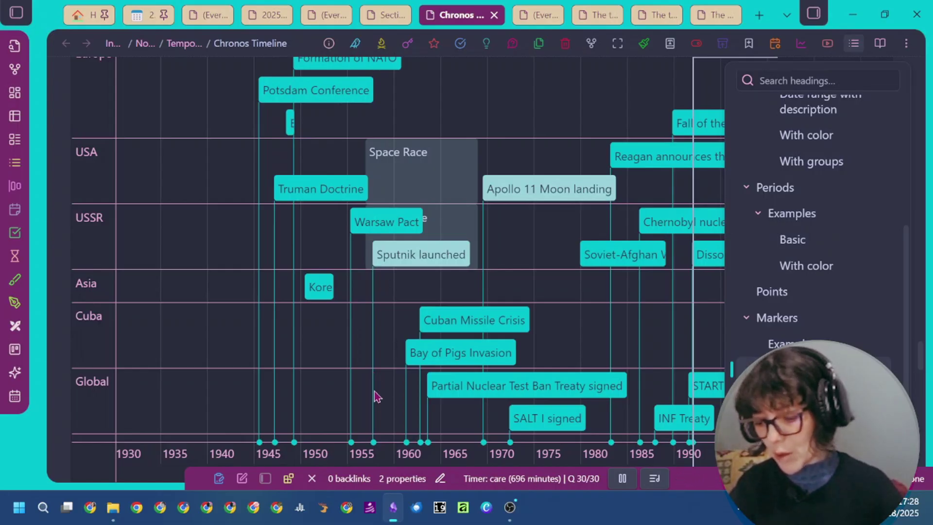
scroll(377, 311, "up", 5)
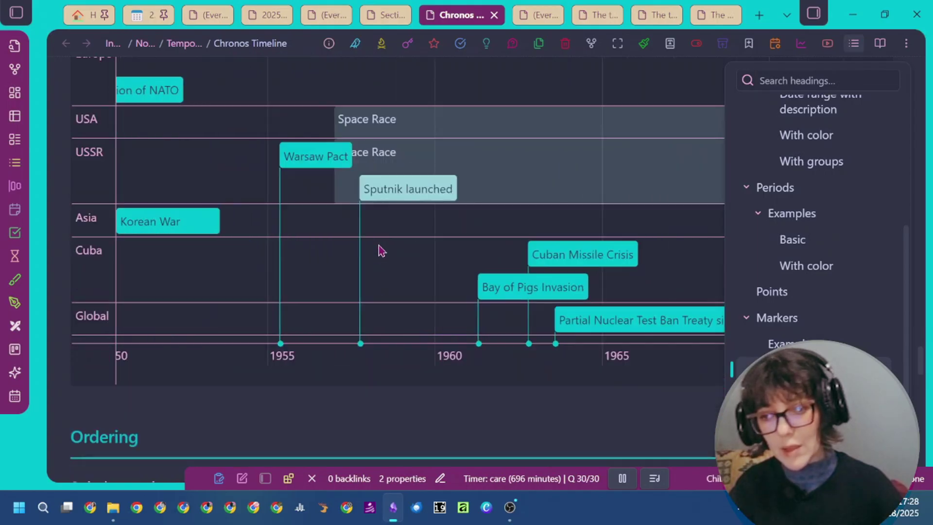
scroll(382, 250, "down", 3)
scroll(382, 251, "up", 5)
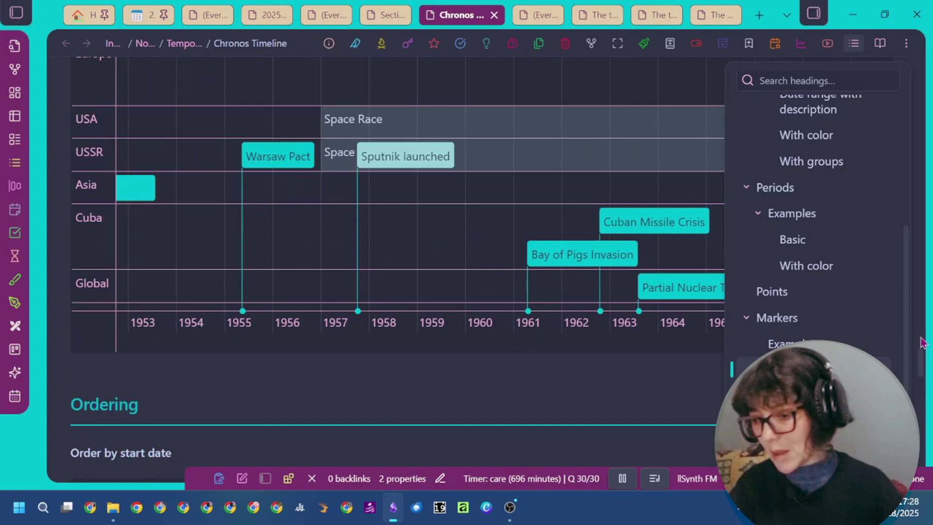
- Go to the Ordering section and zoom its first timeline out to about 2015–2030
left_click(777, 369)
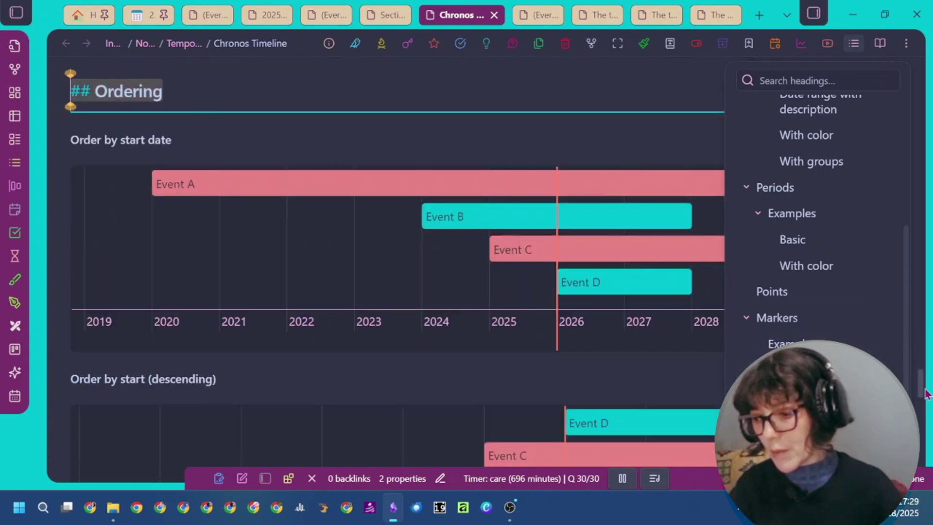
scroll(507, 311, "down", 3)
scroll(507, 311, "up", 2)
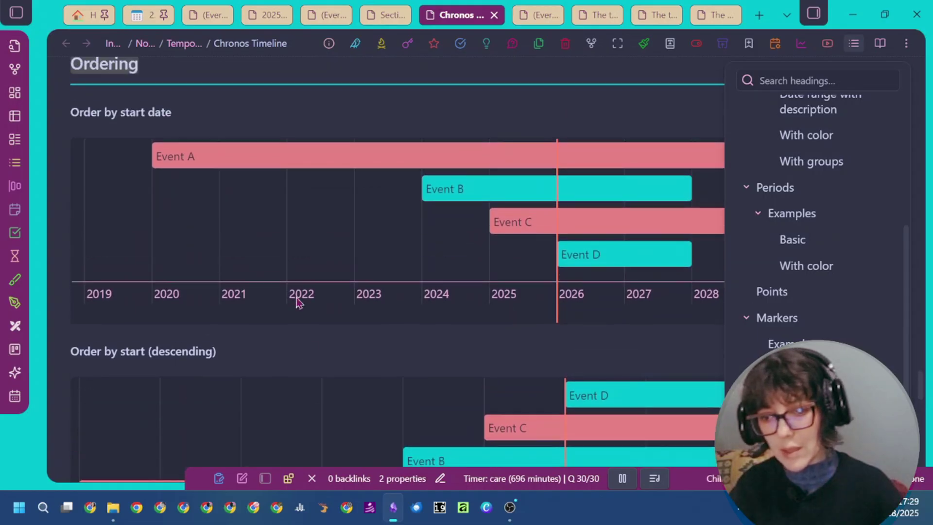
scroll(297, 289, "down", 4)
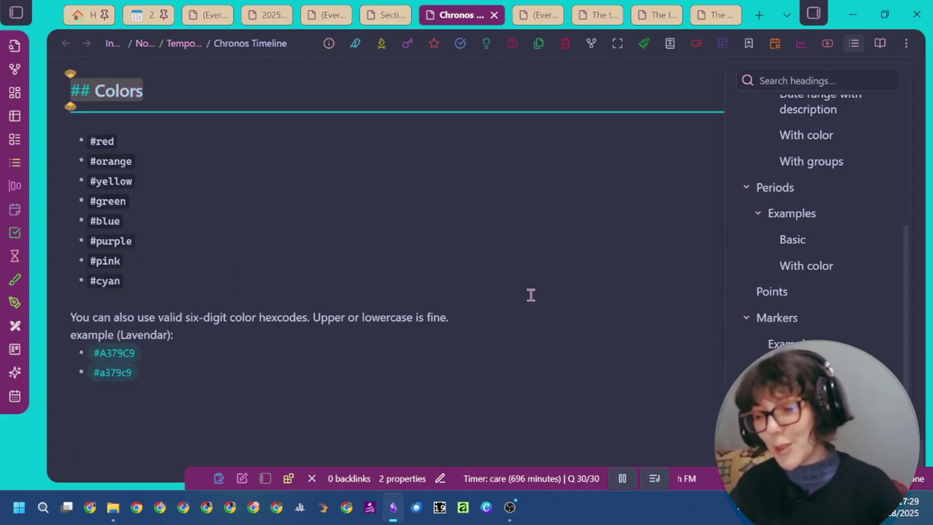
- Reveal the raw markup of the Colors list lines from #red to #cyan
left_click(484, 252)
left_click(83, 141)
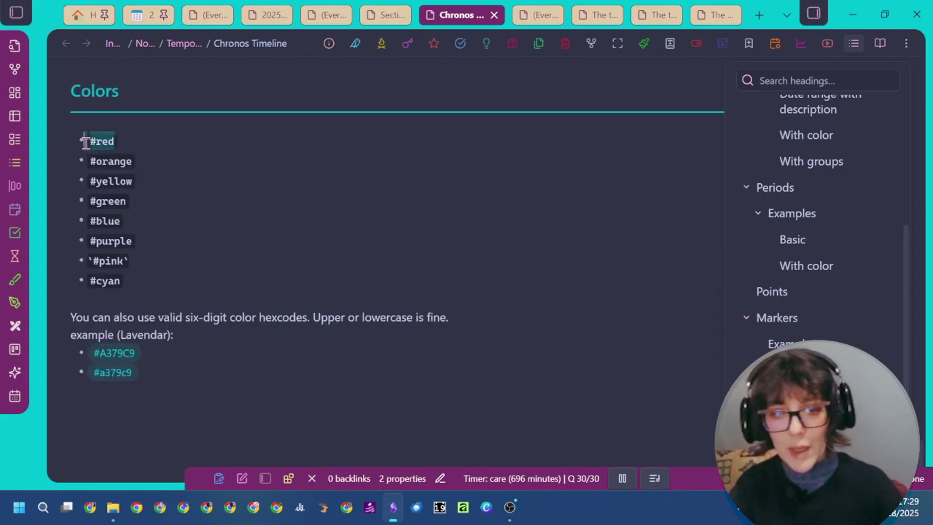
left_click(151, 164)
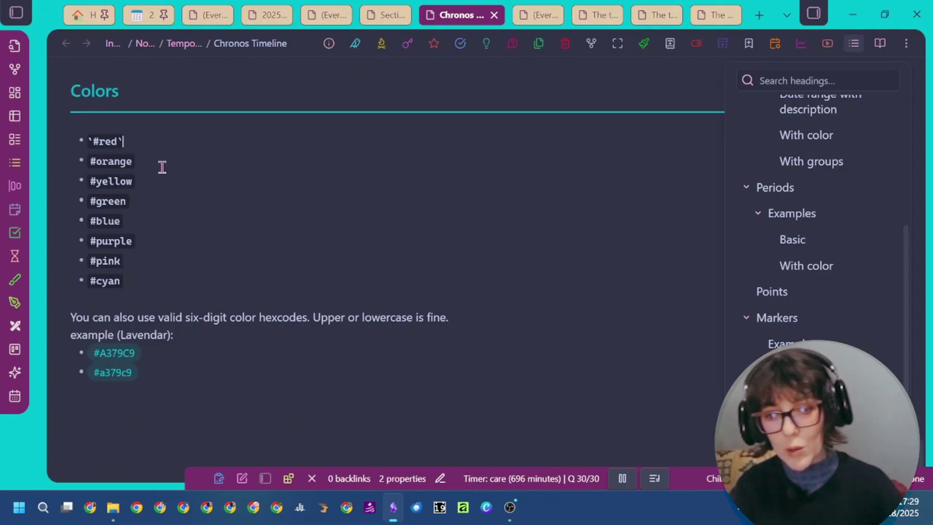
left_click(162, 165)
left_click(162, 225)
left_click(162, 279)
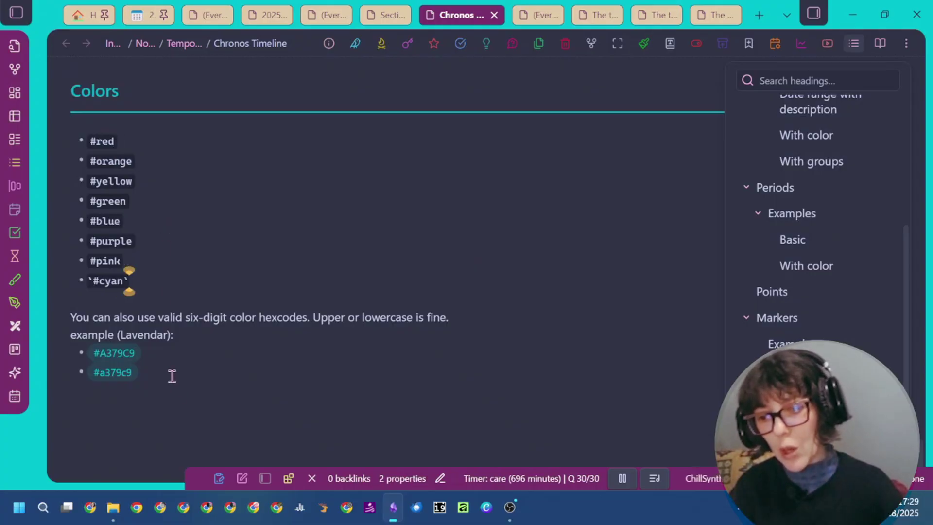
- Select the hex colour examples and place the caret on the empty line below them
left_click_drag(171, 375, 73, 355)
scroll(311, 386, "down", 3)
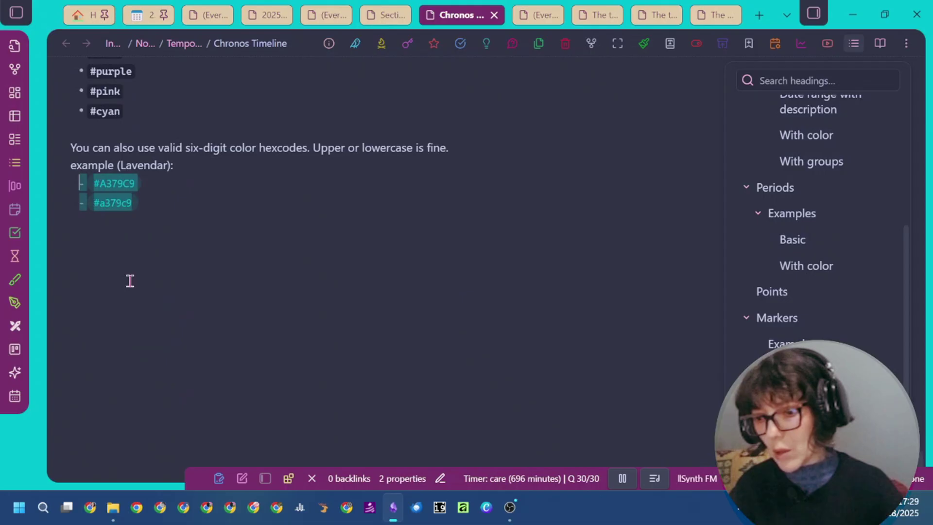
left_click(130, 280)
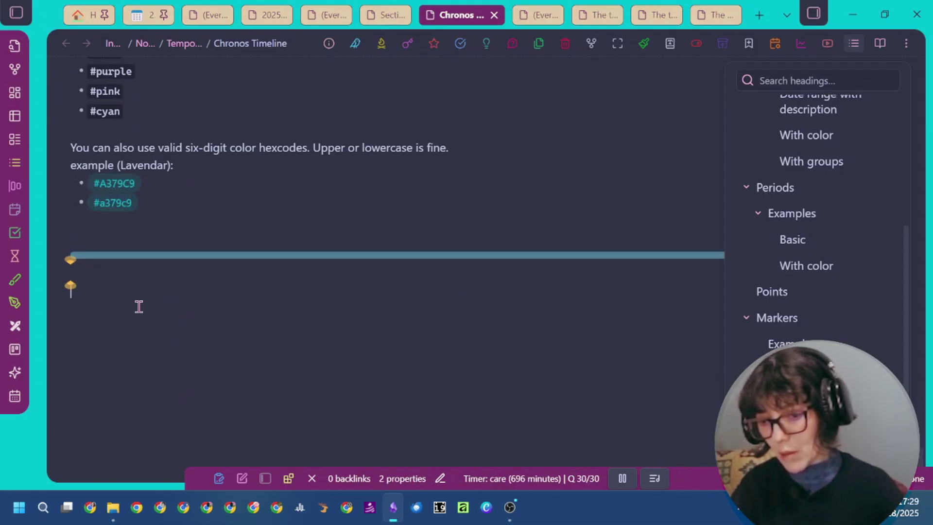
- Create a chronos code block with date entries 2025-12-28 and 2025-12-31 from the date picker
scroll(139, 306, "down", 1)
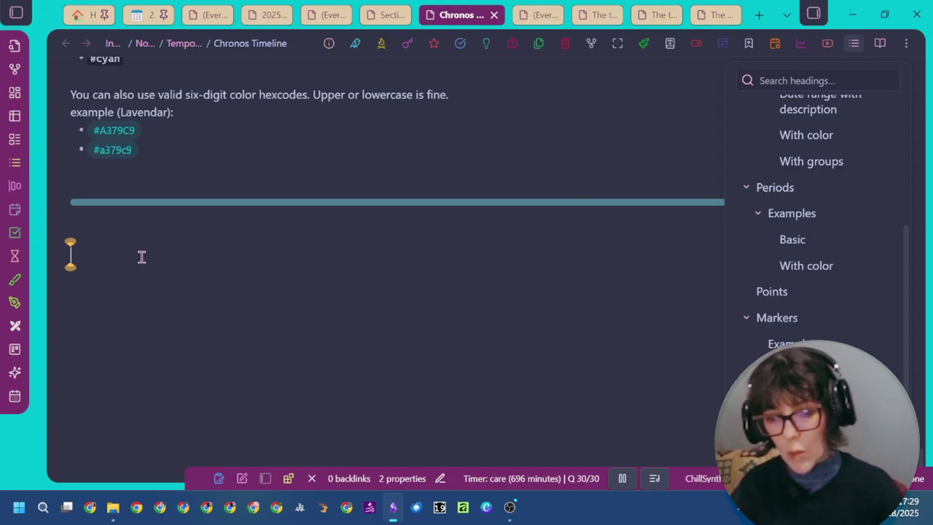
type("```")
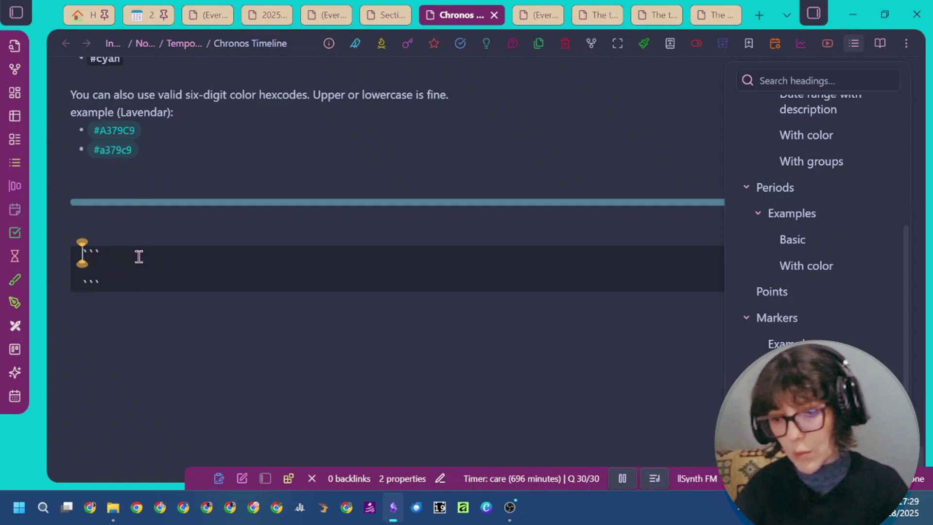
key("End")
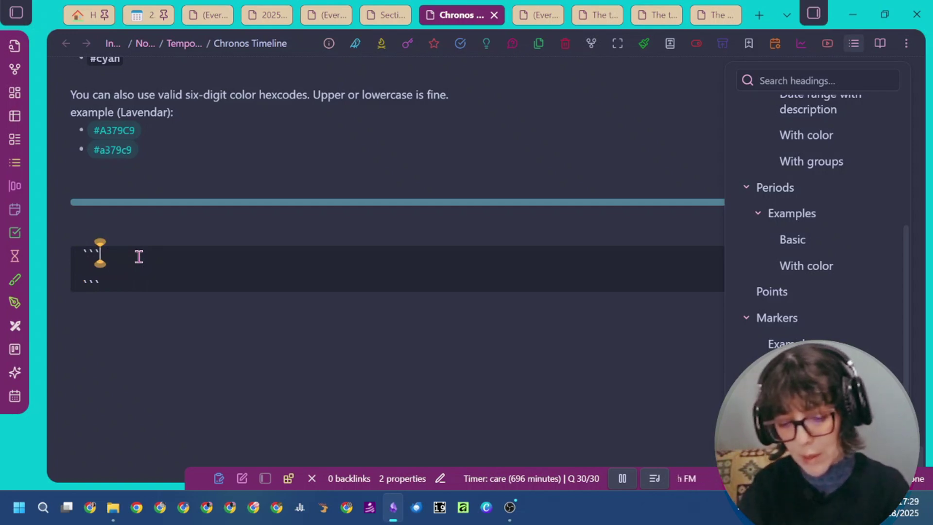
type("chronos")
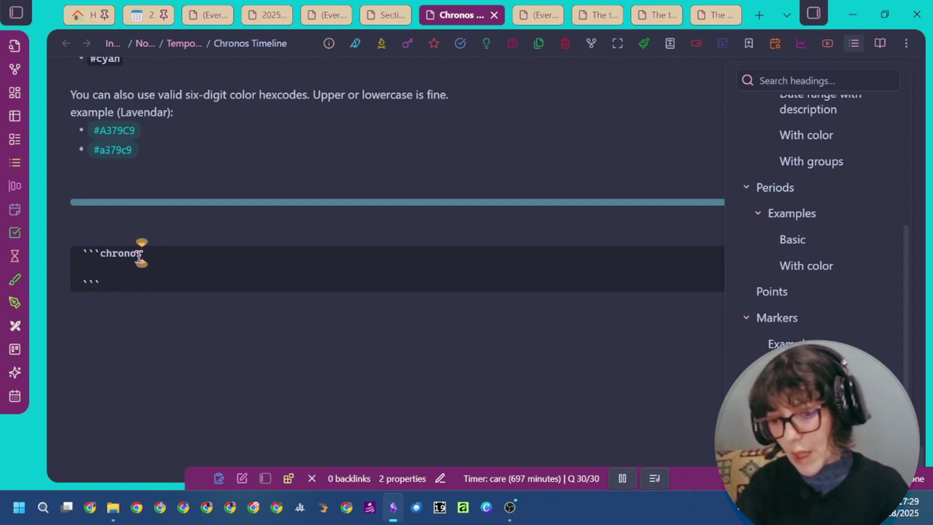
key("Return")
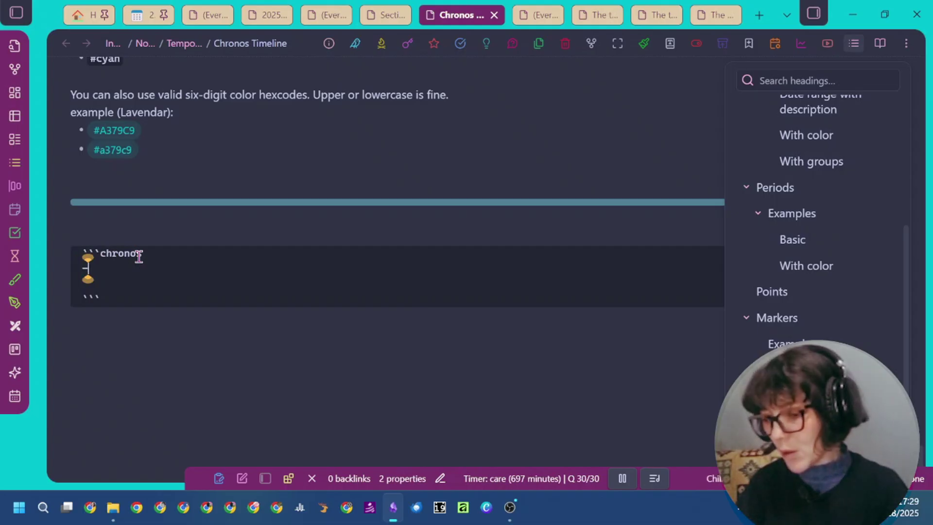
type("- [")
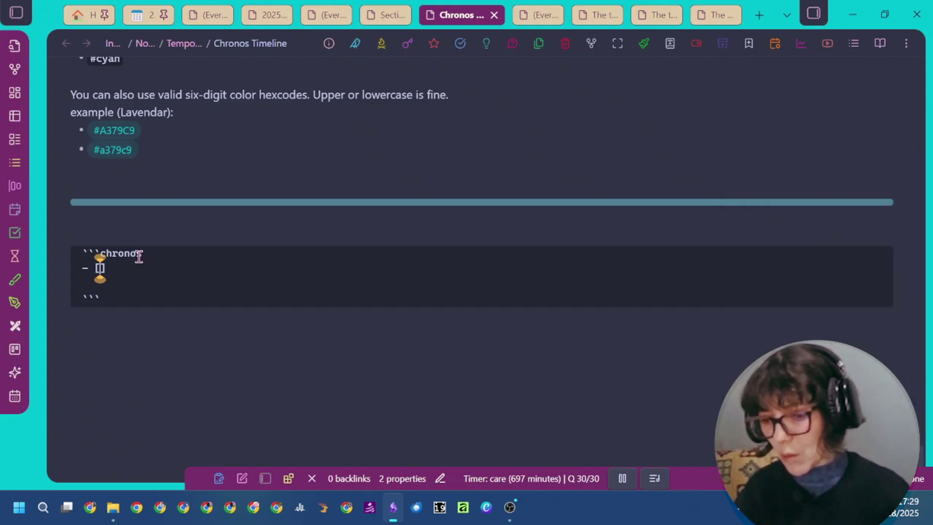
key("ctrl+shift+d")
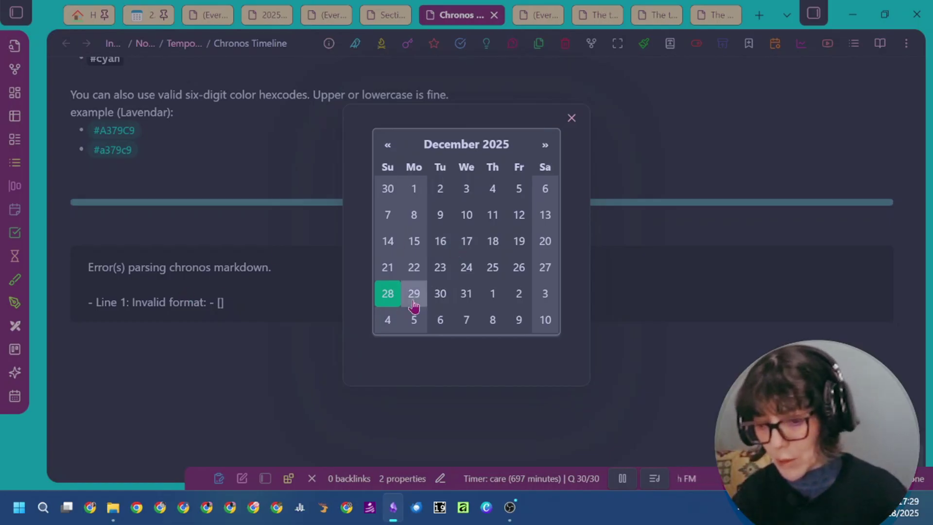
left_click(388, 297)
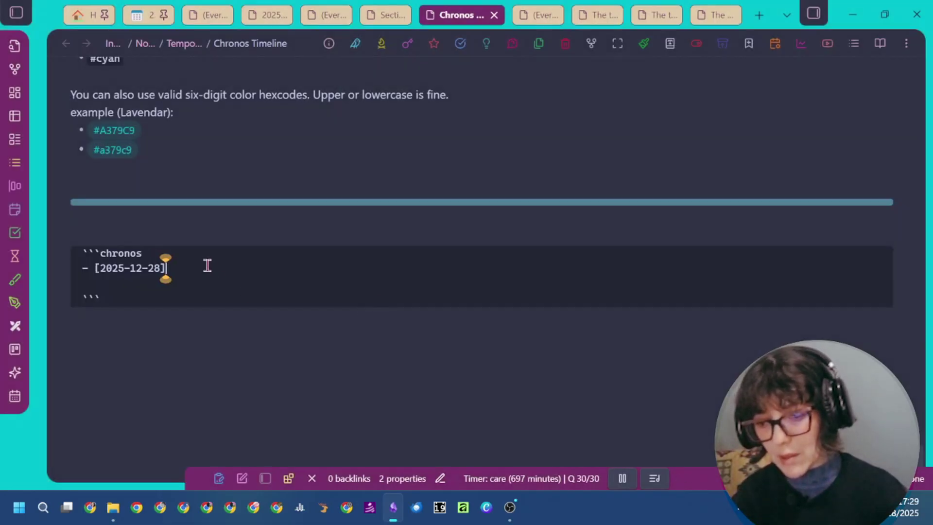
key("Return")
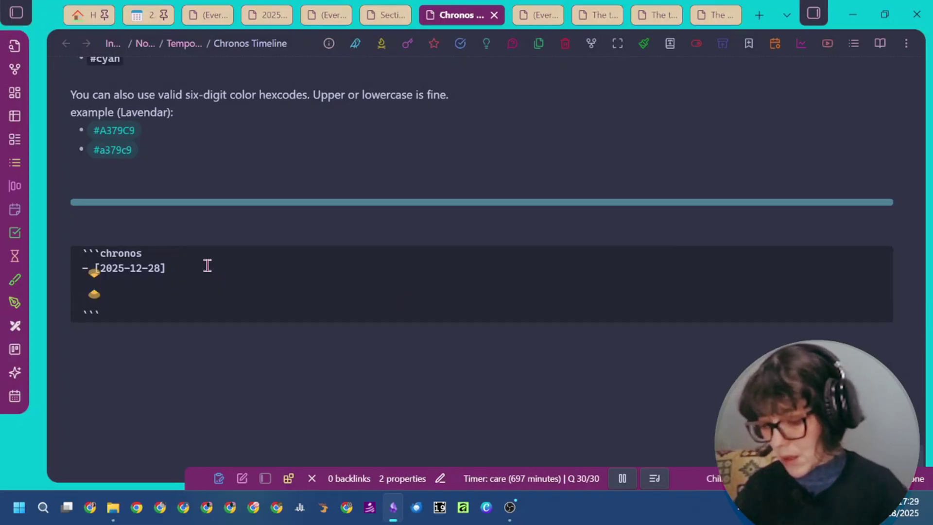
type("- ")
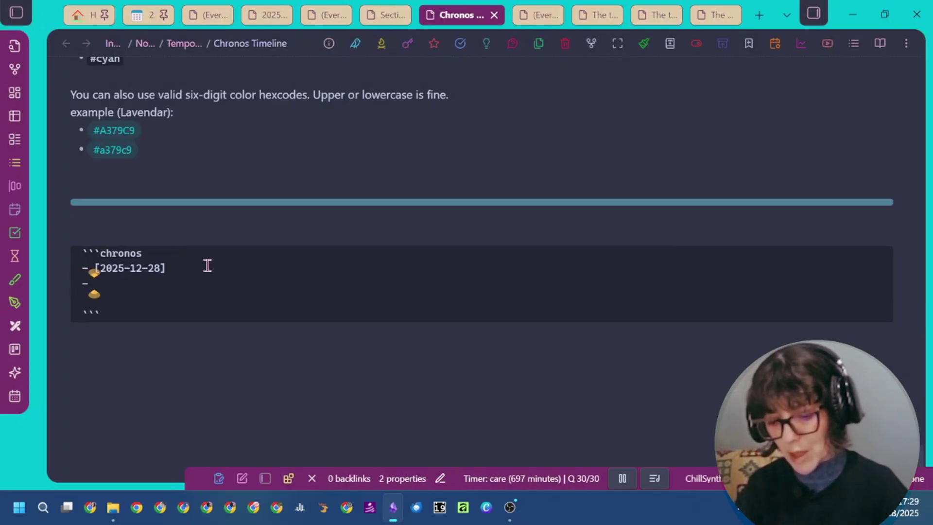
type("[")
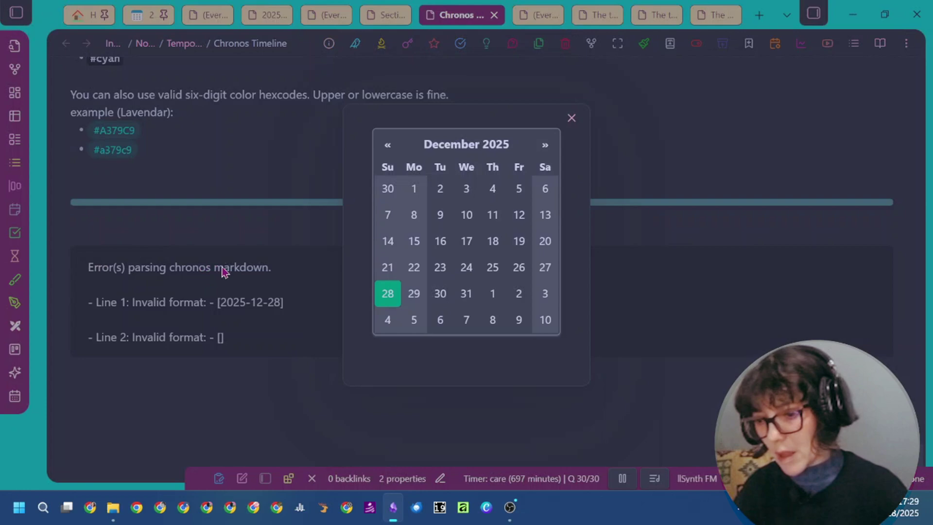
left_click(466, 304)
- Label the two dates 'Start Date' and 'End Date'
left_click(187, 360)
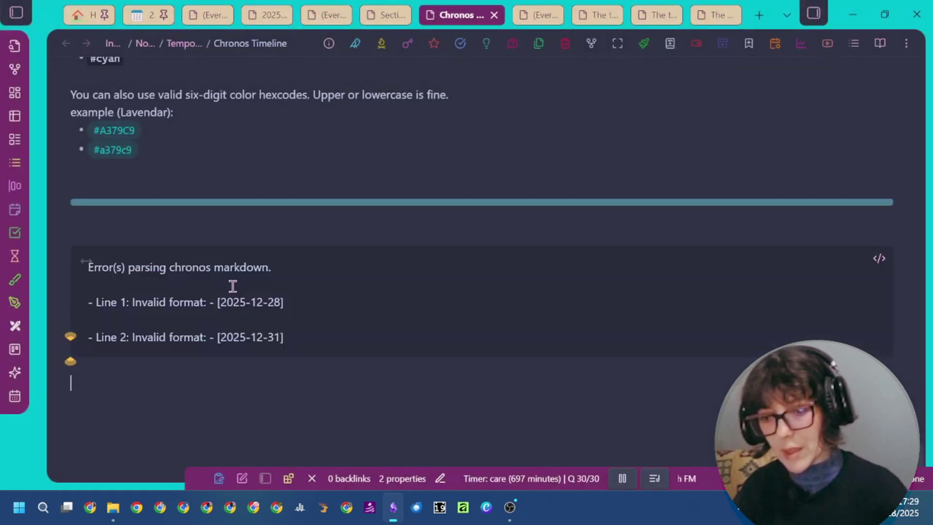
key("Up")
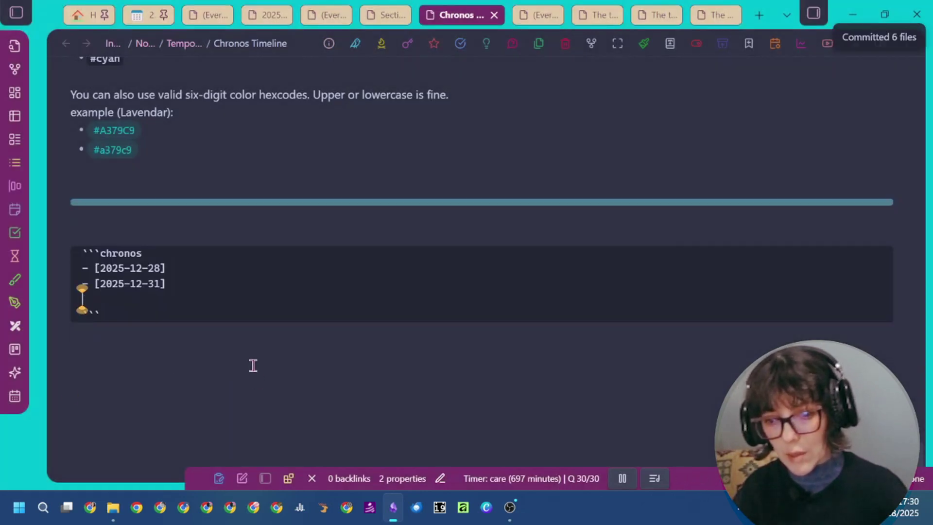
left_click(236, 268)
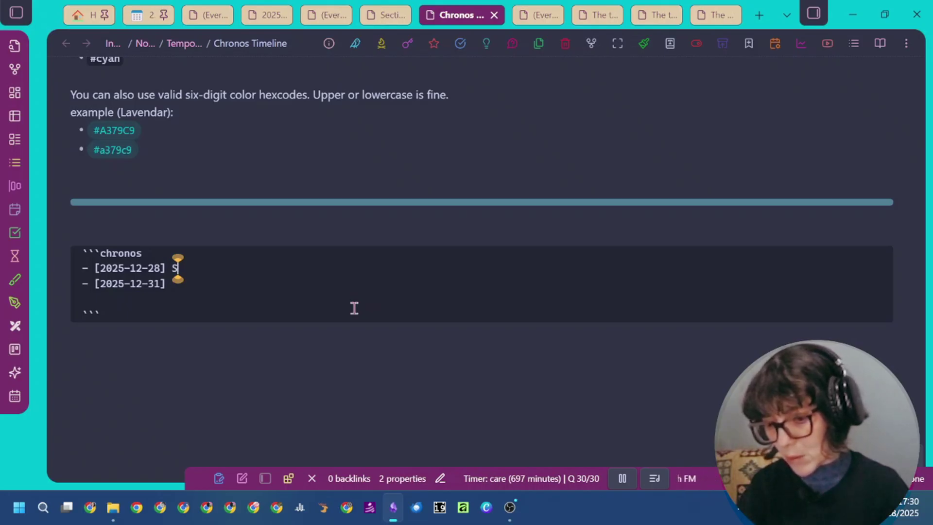
type("Start Date")
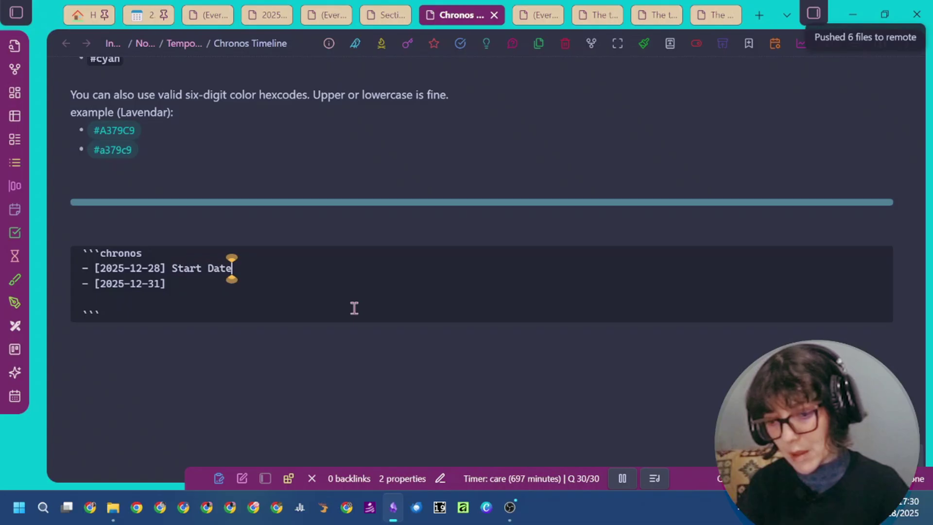
key("Down")
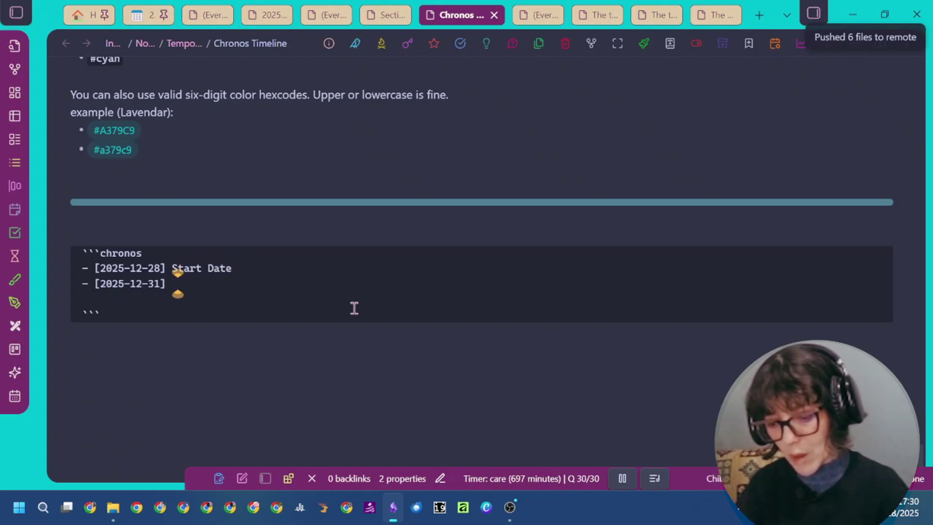
type("En")
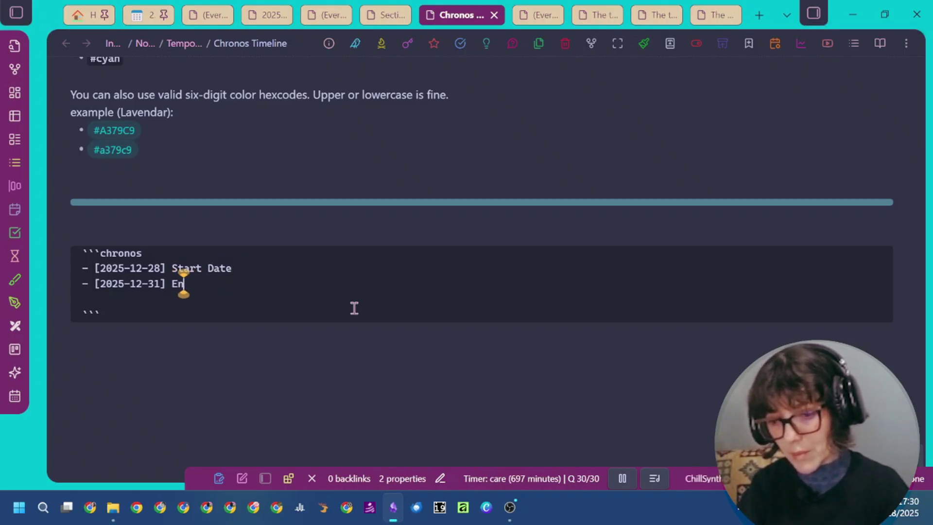
type("d Date")
key("Down")
key("Down")
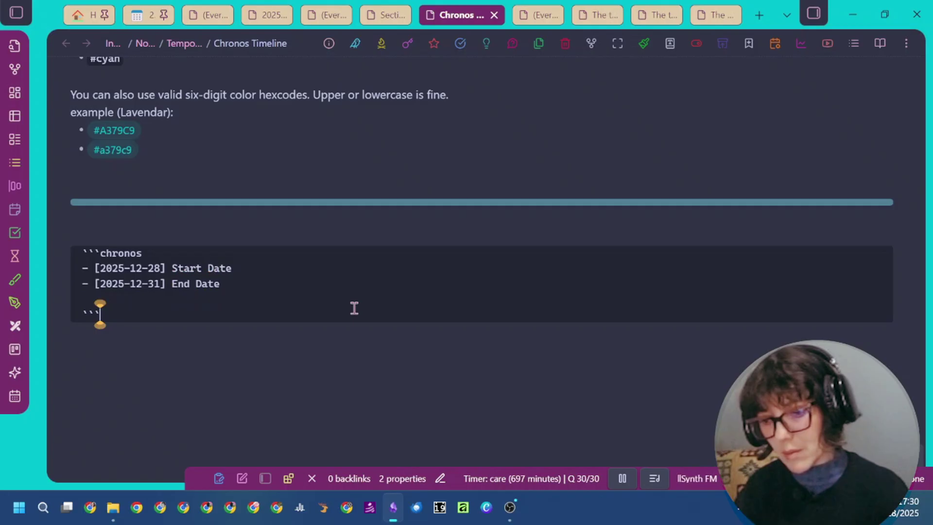
- Add a #red tag before Start Date in the timeline's source
left_click(348, 325)
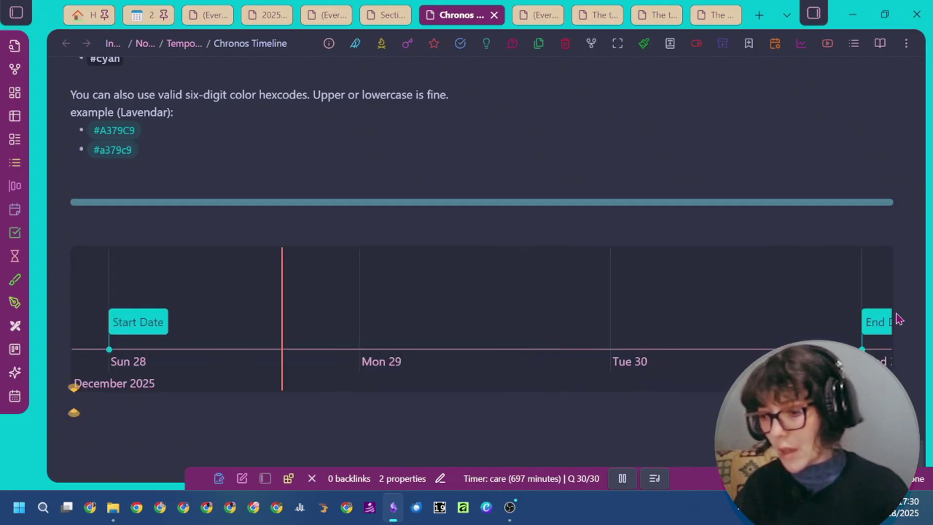
scroll(716, 341, "down", 2)
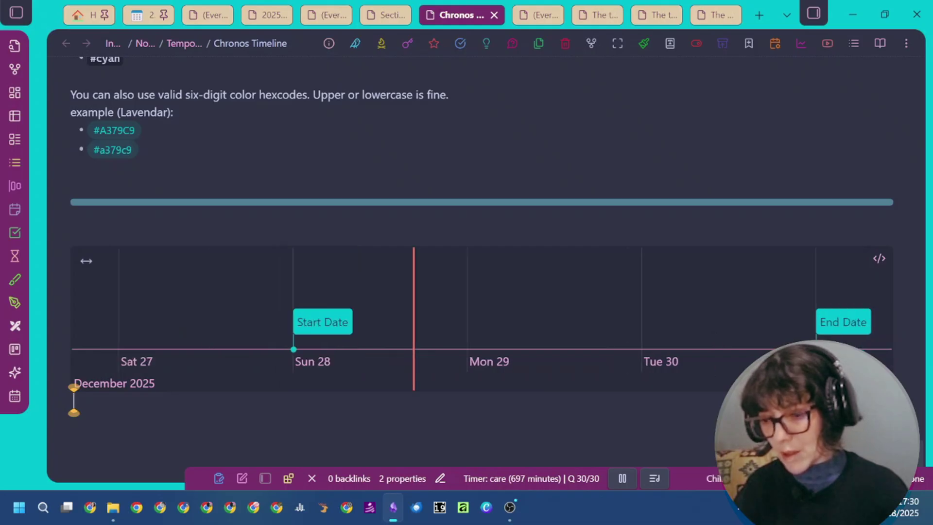
left_click(362, 433)
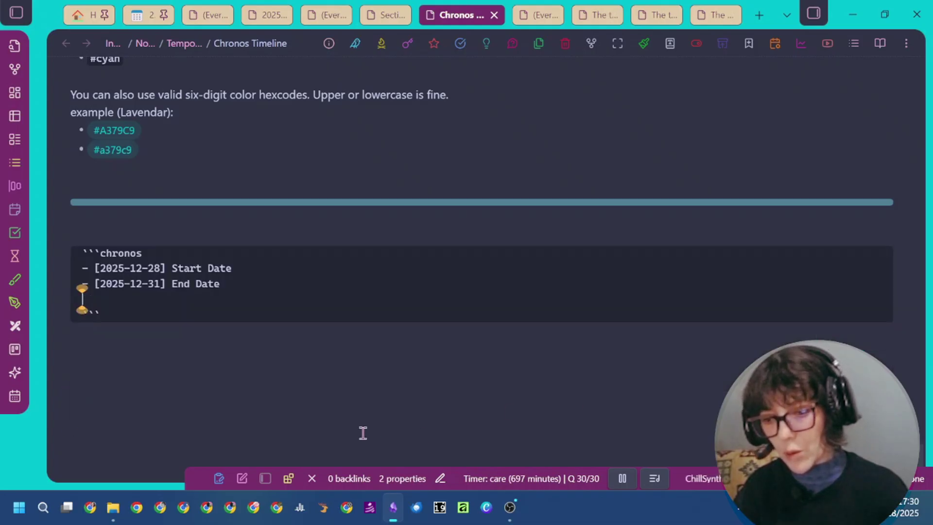
left_click(270, 269)
left_click(172, 270)
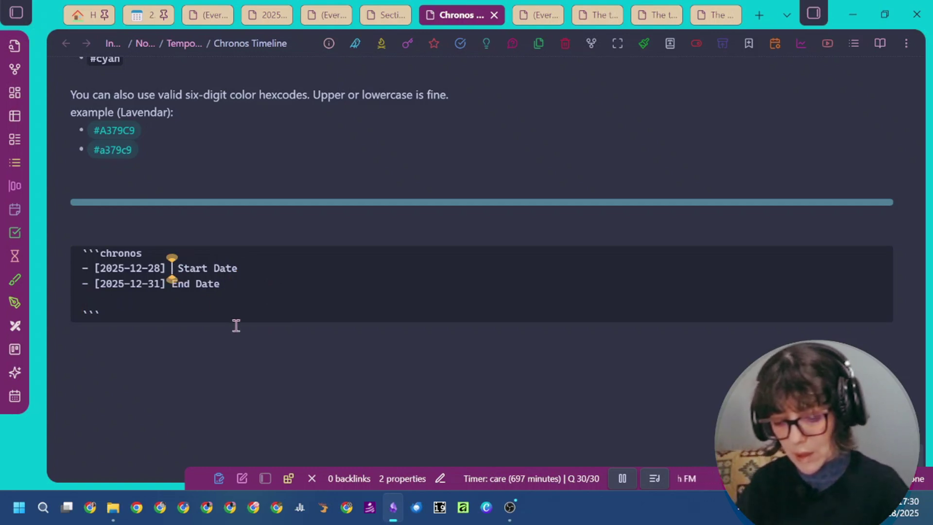
type("#red")
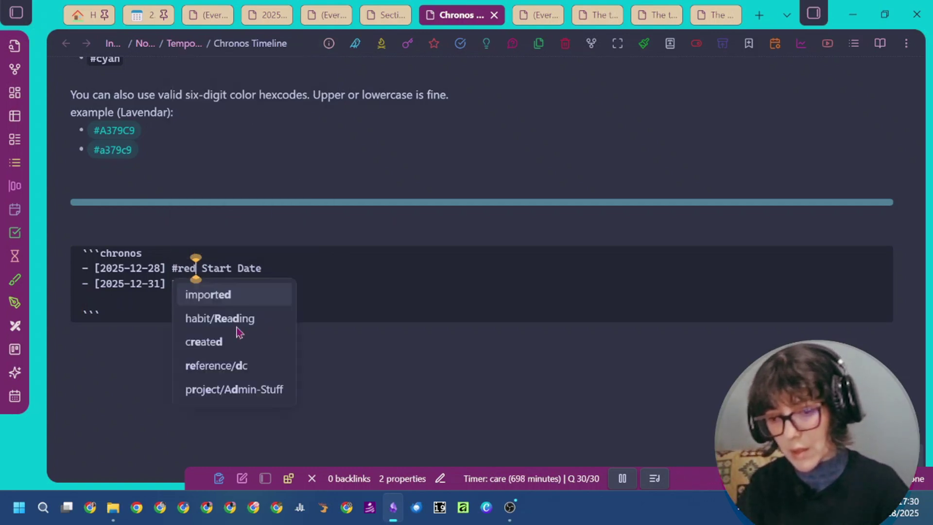
left_click(441, 246)
- Tag End Date #blue and render the timeline to check the coloured markers
scroll(413, 221, "up", 3)
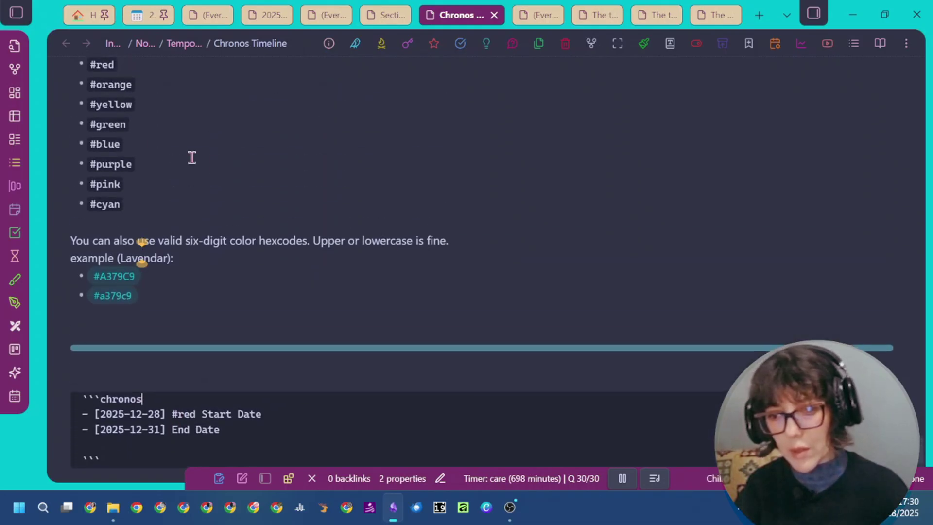
scroll(183, 254, "down", 3)
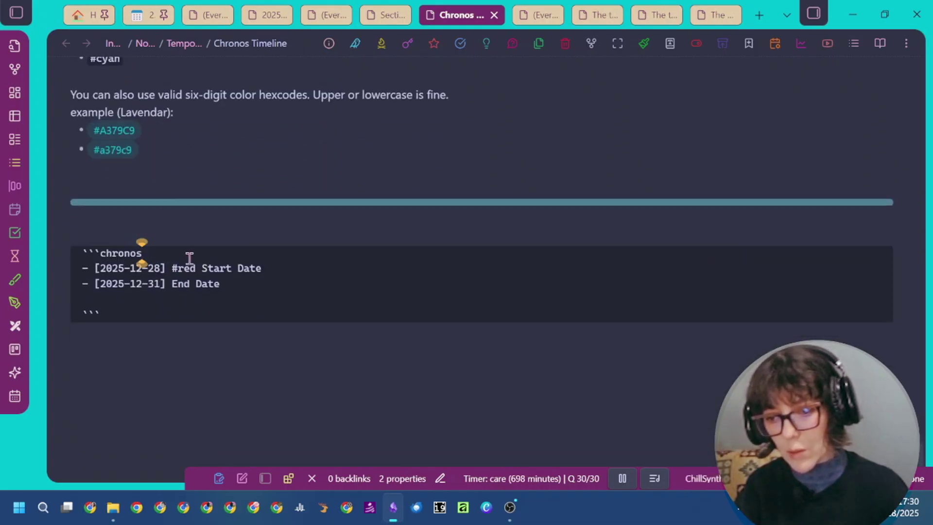
left_click(168, 283)
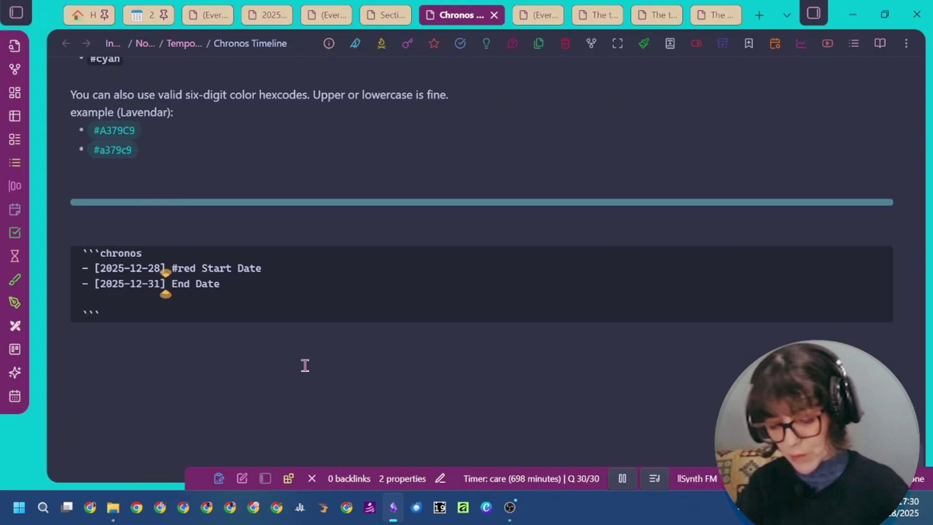
type("#blue")
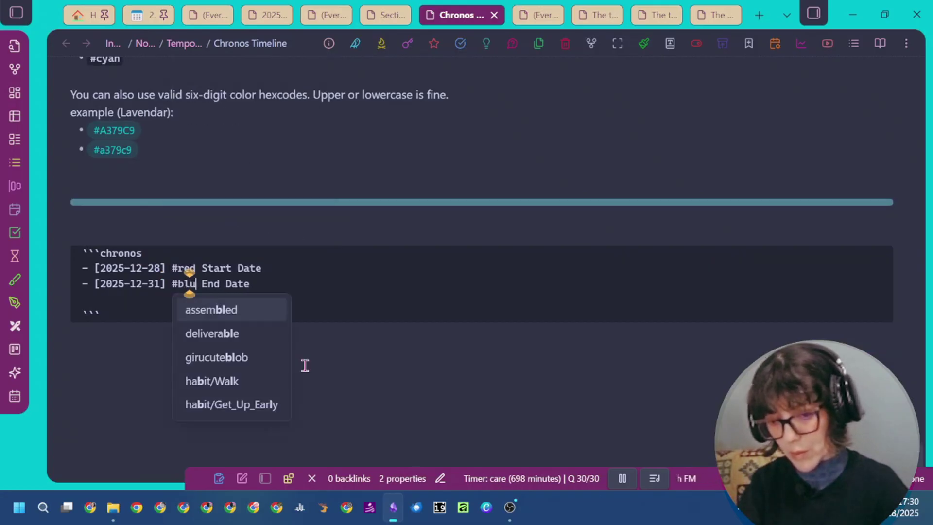
left_click(305, 365)
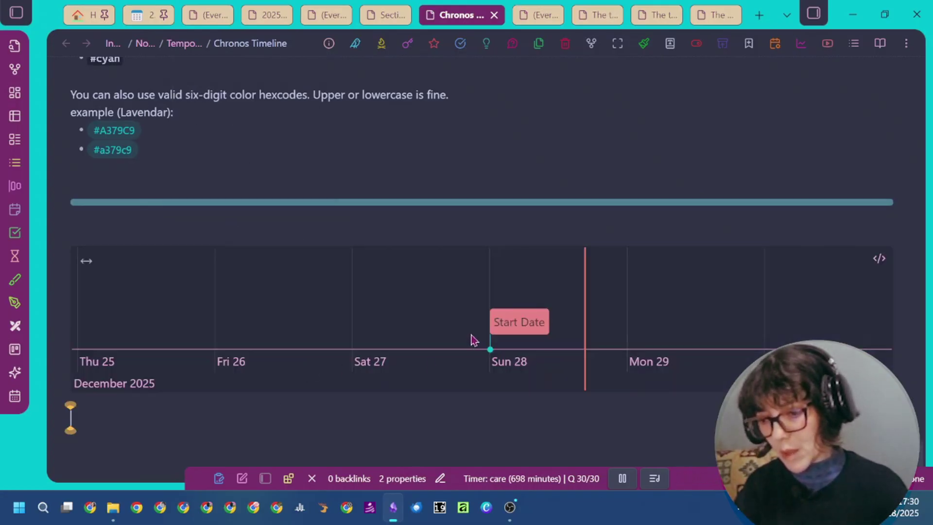
scroll(157, 335, "down", 2)
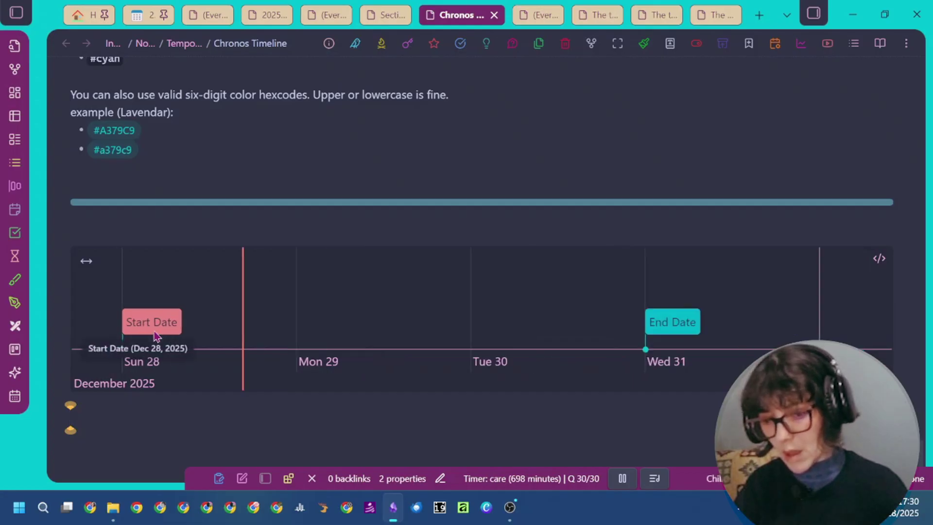
left_click(397, 417)
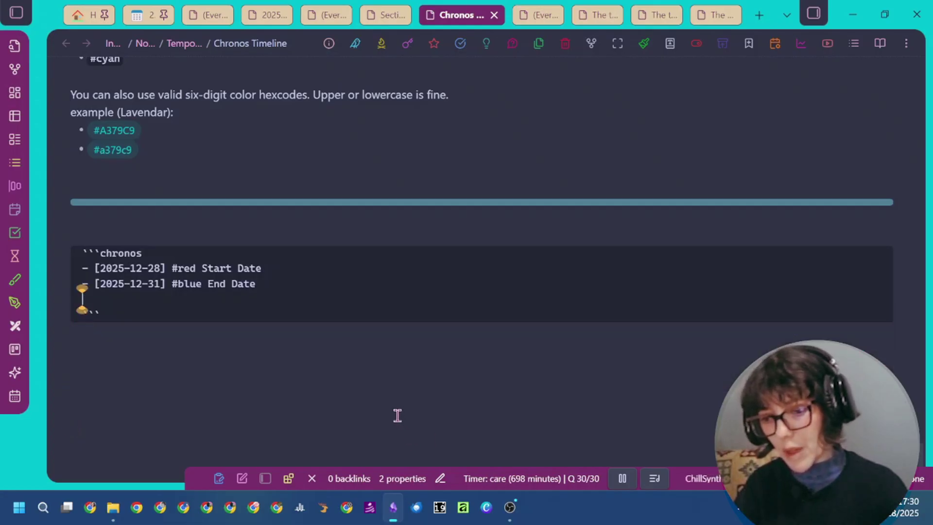
- Replace the End Date's #blue tag with the hex colour #253658 and preview the timeline
left_click(202, 284)
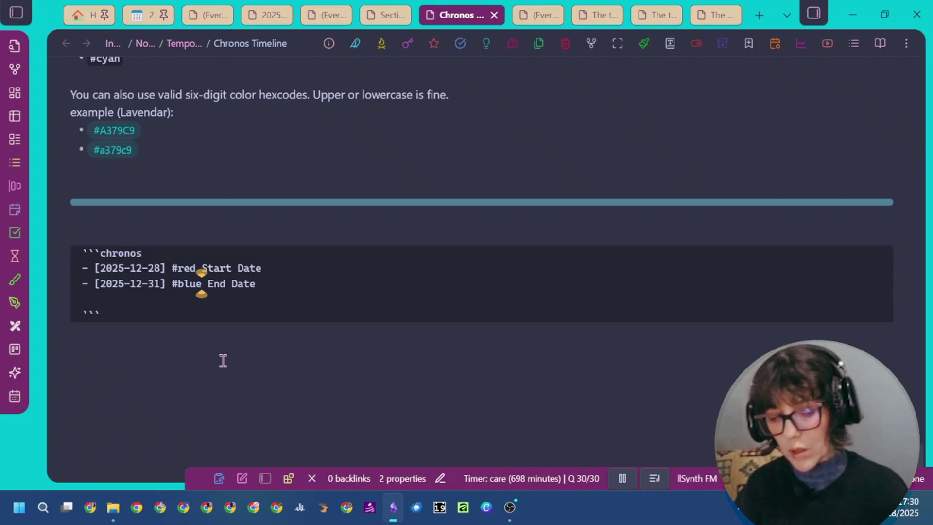
key("BackSpace")
key("BackSpace")
key("BackSpace")
key("BackSpace")
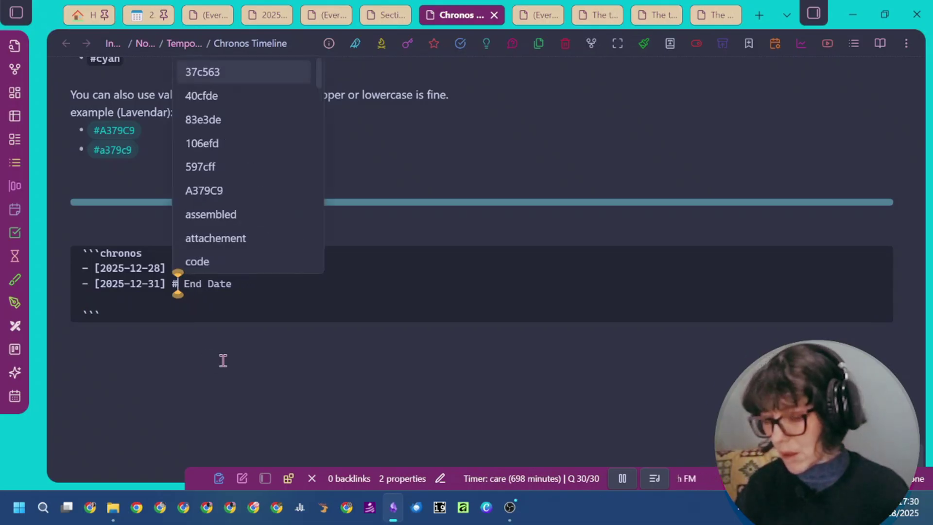
type("25")
type("365B")
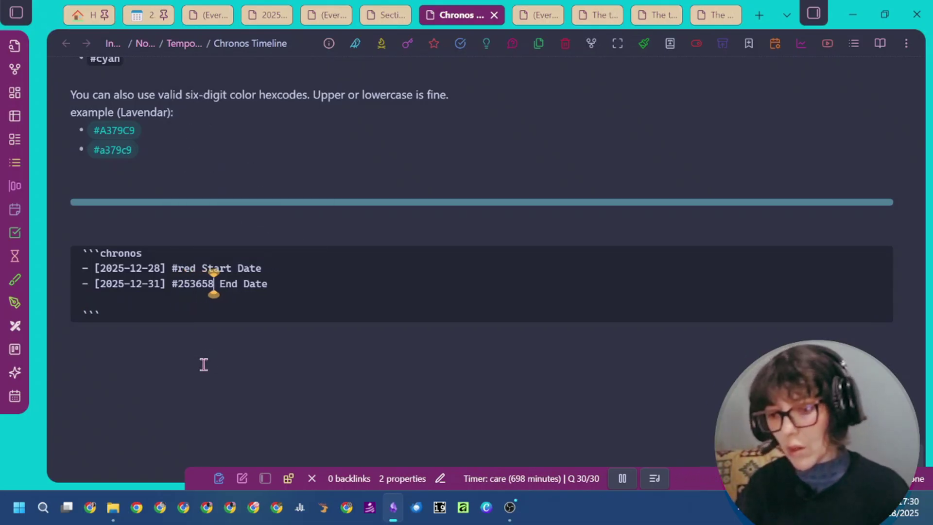
left_click(194, 380)
scroll(291, 360, "up", 3)
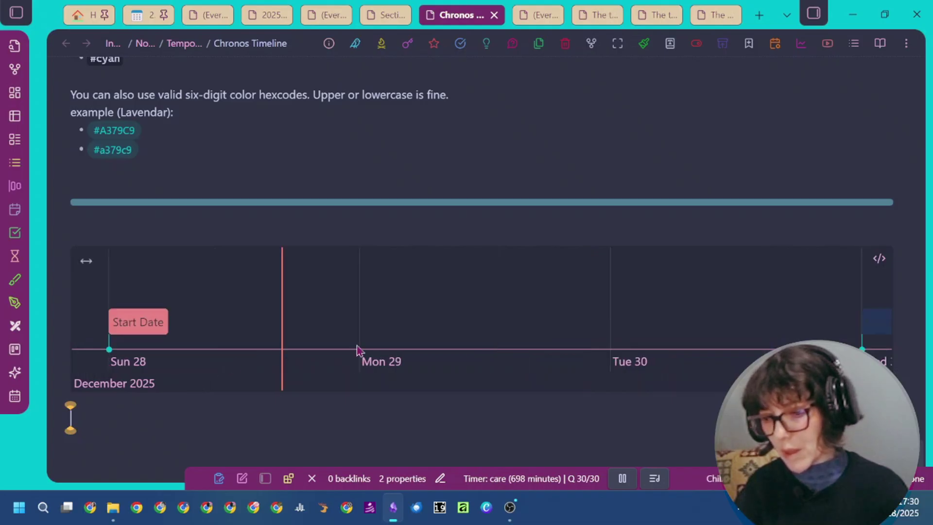
scroll(710, 319, "down", 3)
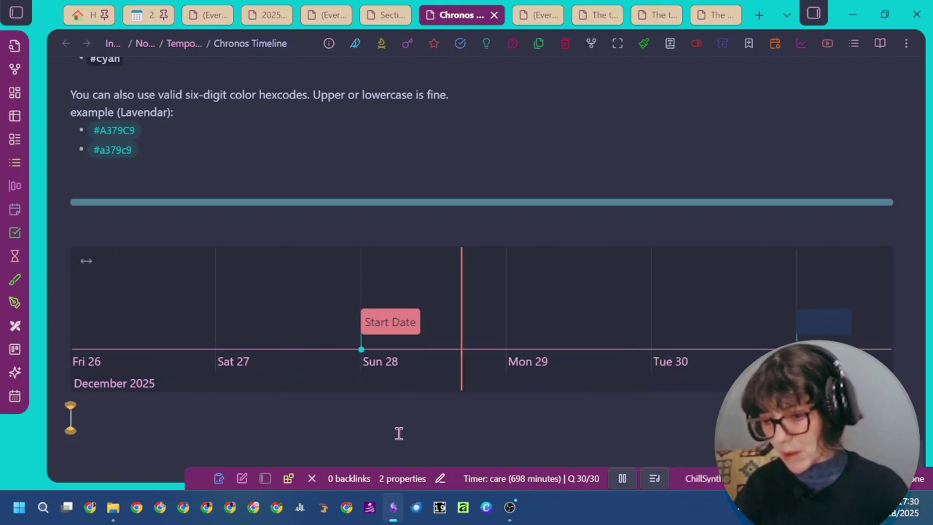
- Change the End Date hex colour to #ff2256 and check the rendered pink marker
key("Up")
left_click(212, 286)
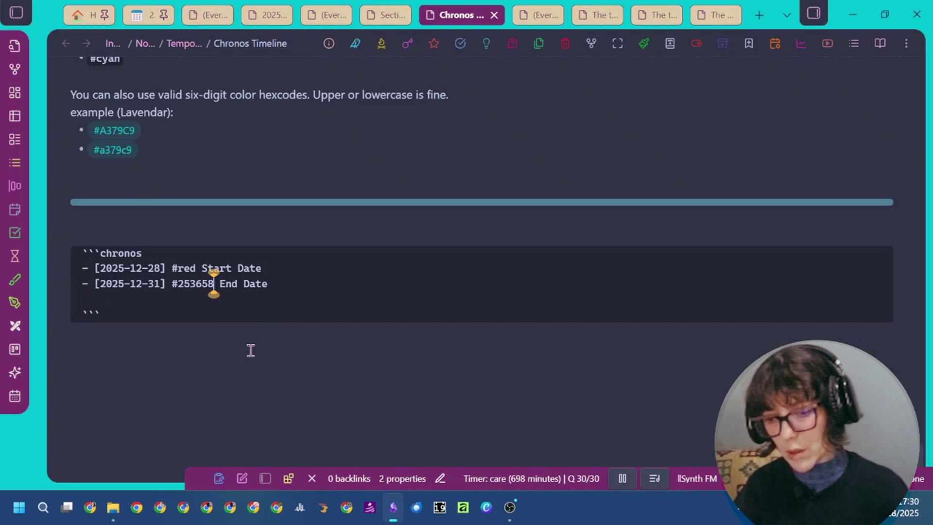
key("BackSpace")
key("BackSpace")
key("BackSpace")
key("BackSpace")
key("BackSpace")
key("BackSpace")
type("ff2256")
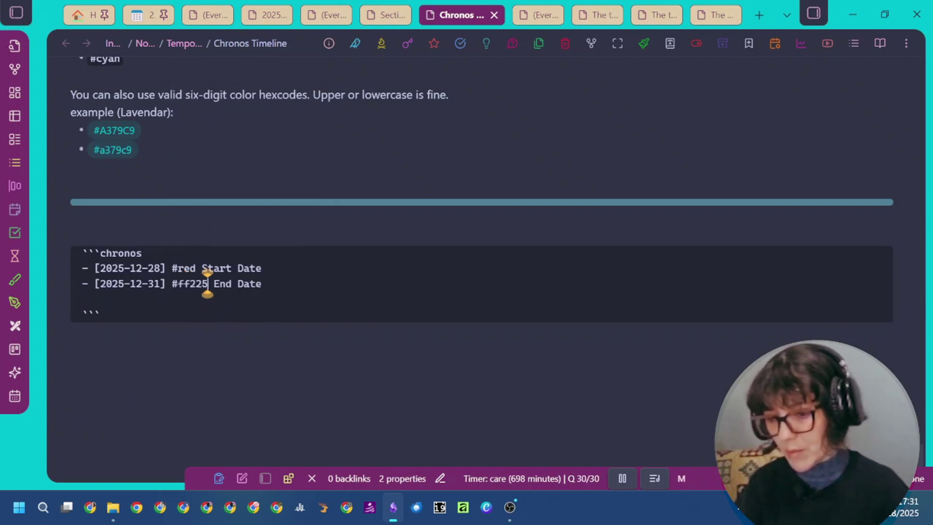
left_click(681, 404)
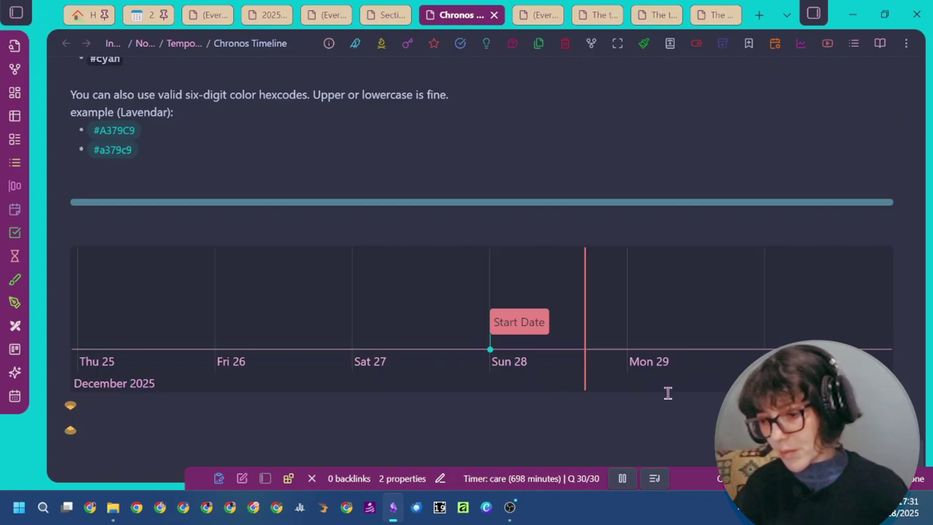
scroll(611, 335, "down", 2)
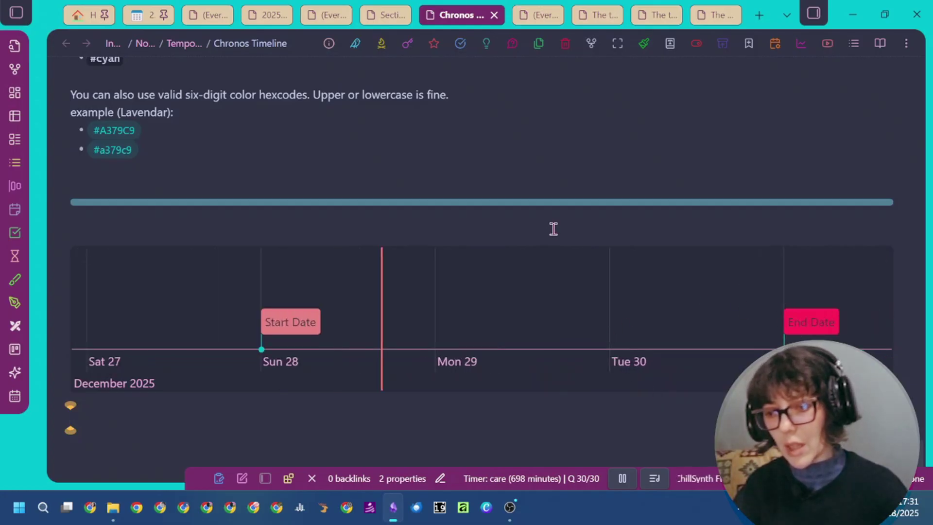
scroll(552, 229, "down", 3)
- Change the Start Date to 2025-12-28T08:00 and render the timeline with hourly ticks
scroll(553, 285, "up", 3)
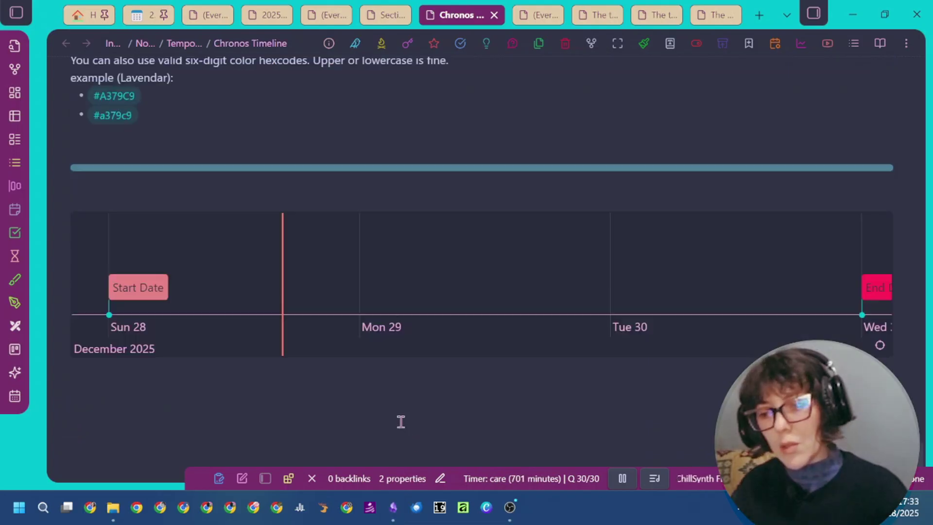
left_click(129, 383)
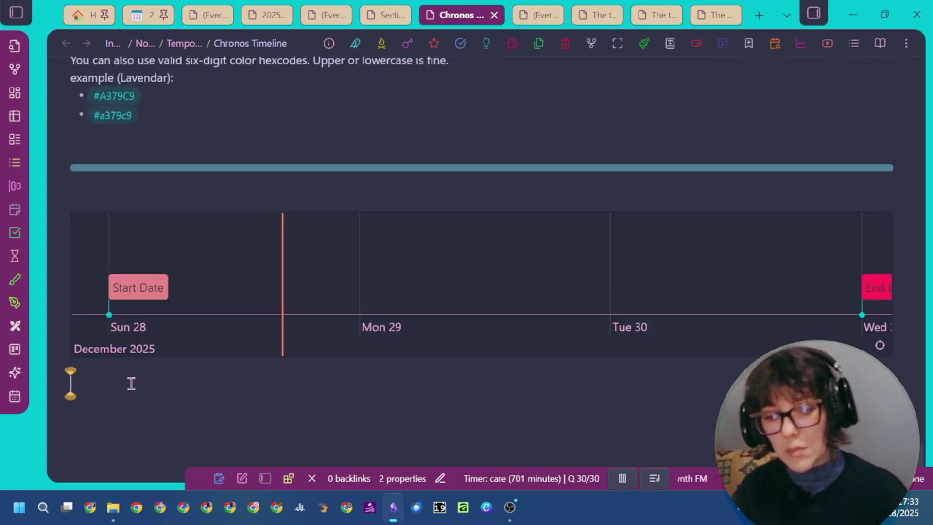
key("Up")
left_click(159, 235)
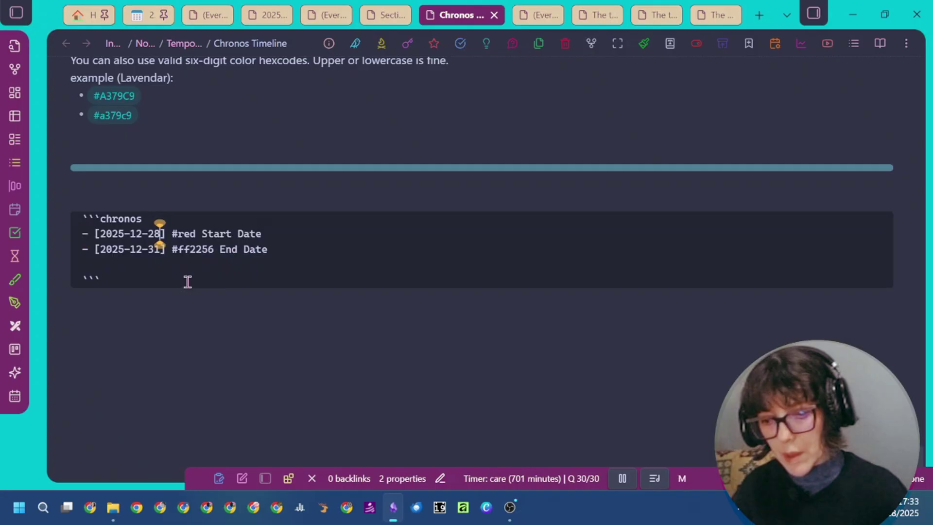
type("T08")
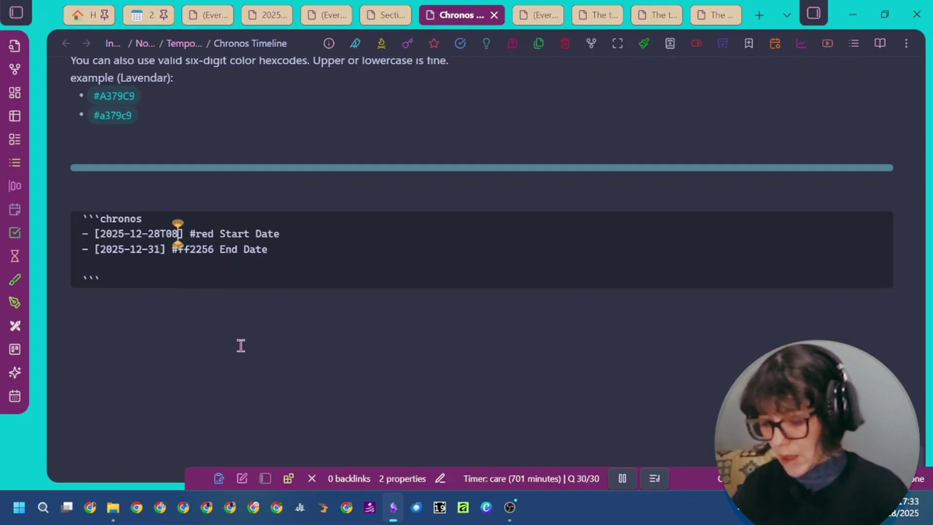
type(":00")
left_click(216, 374)
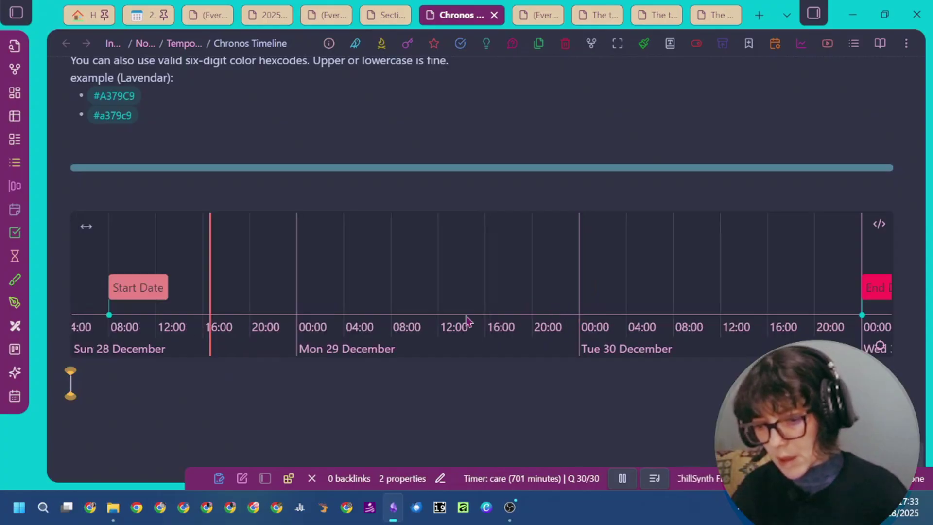
scroll(129, 289, "up", 1)
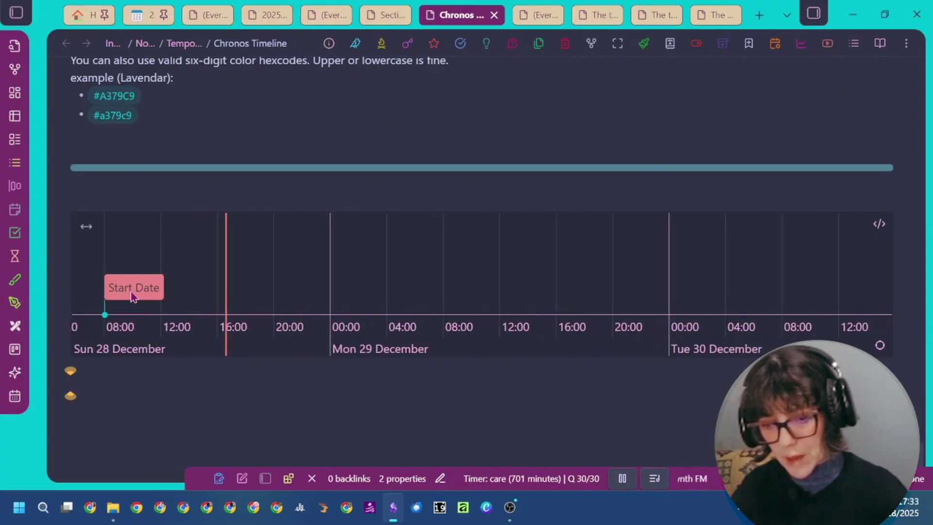